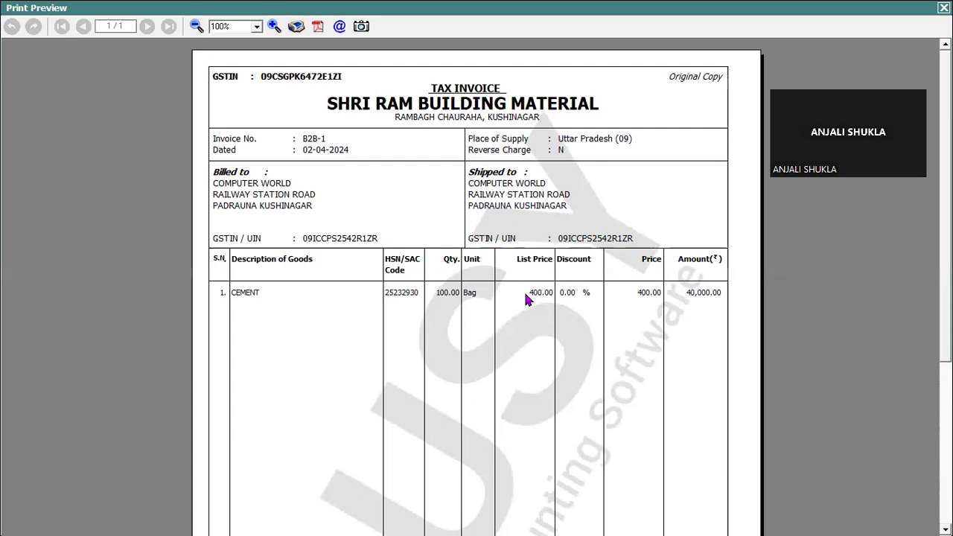
- Close the print preview of invoice B2B-1 to return to the Modify Sales Voucher screen
{"action": "key", "text": "Escape"}
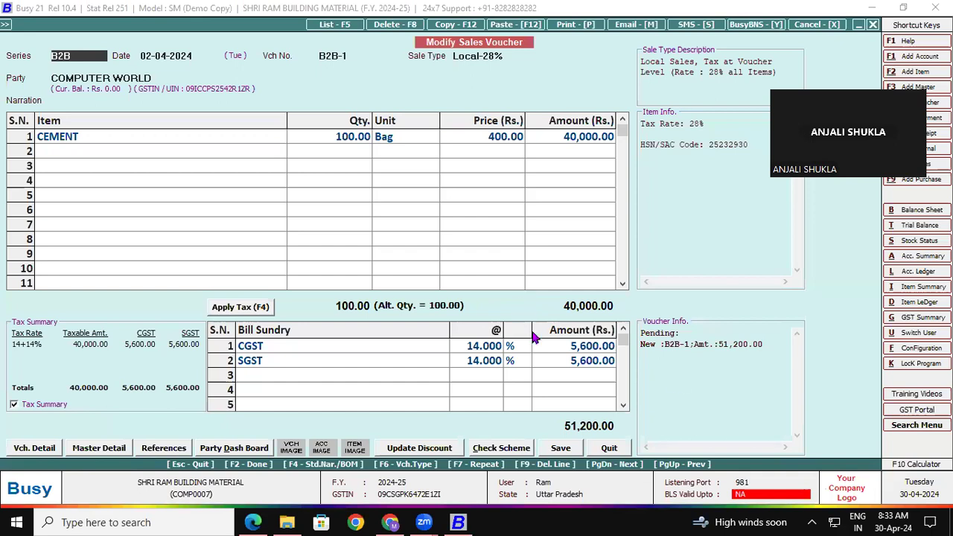
- Open the standard Invoice / Document Printing configuration for Sales Invoice and set the body to Self Configured
{"action": "left_click", "coordinate": [903, 349]}
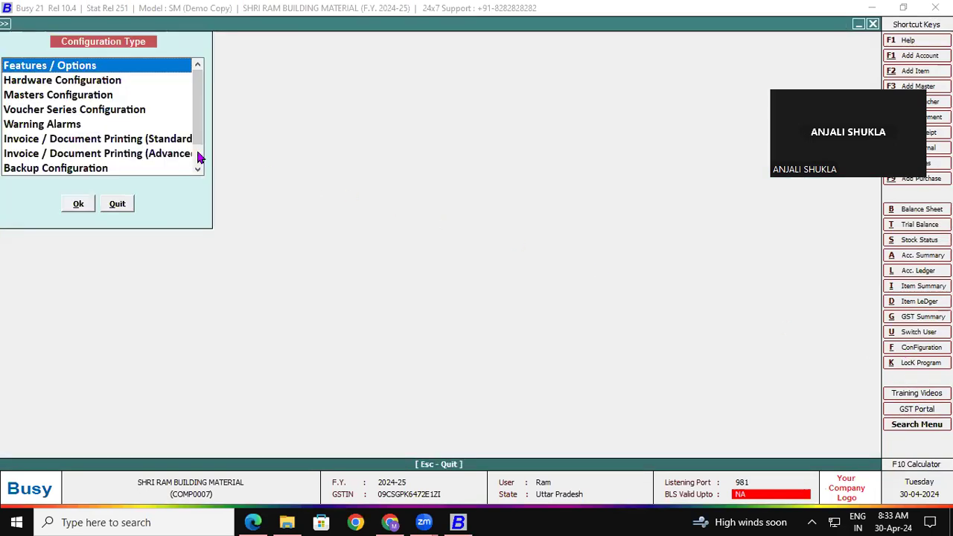
{"action": "left_click", "coordinate": [62, 155]}
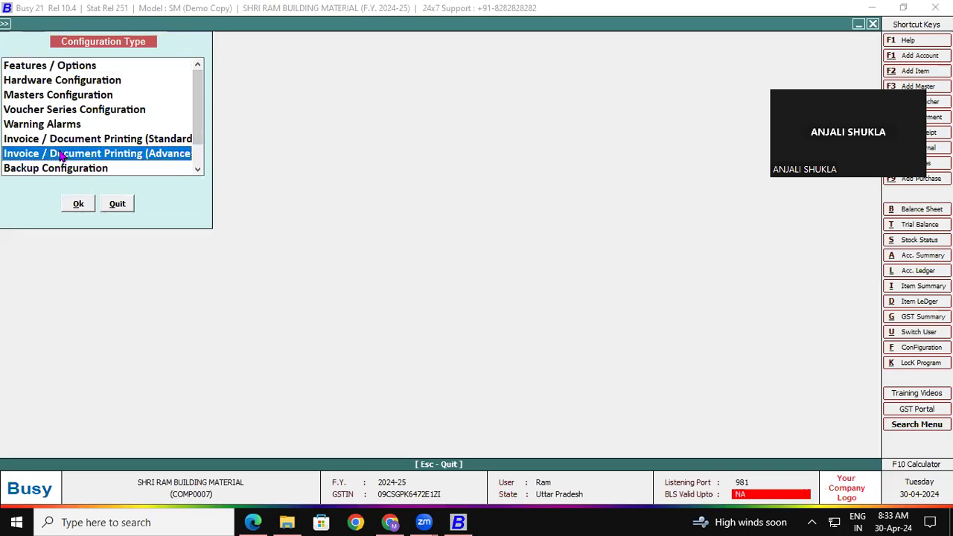
{"action": "left_click", "coordinate": [75, 141]}
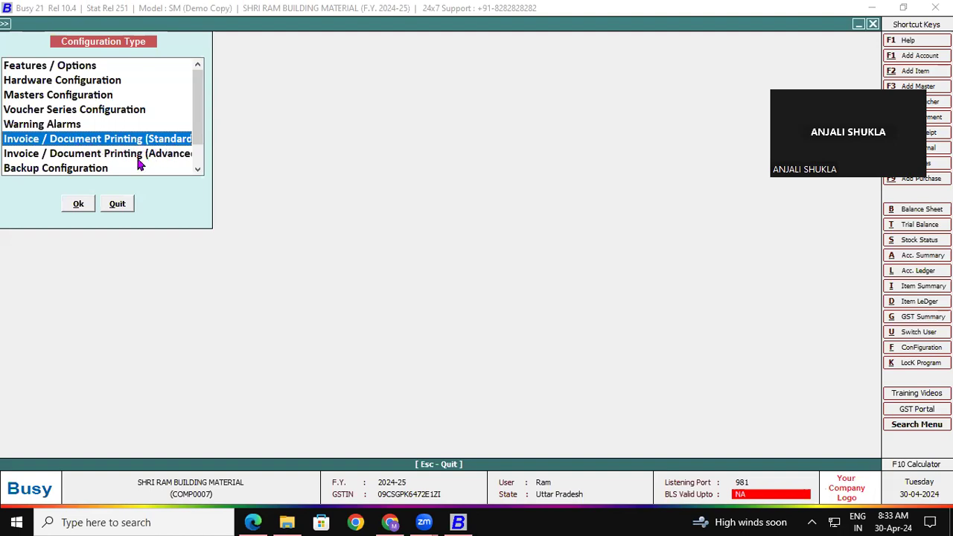
{"action": "left_click", "coordinate": [79, 205]}
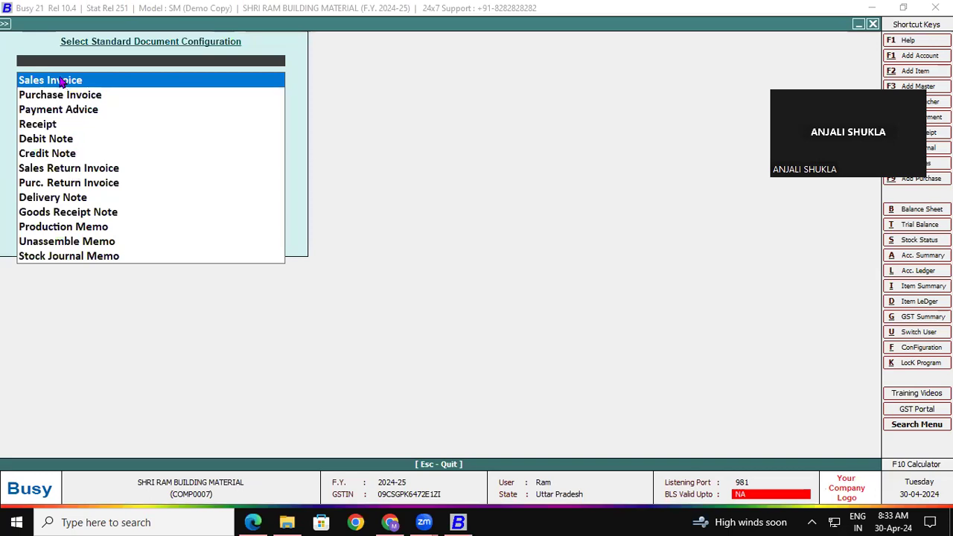
{"action": "left_click", "coordinate": [62, 82]}
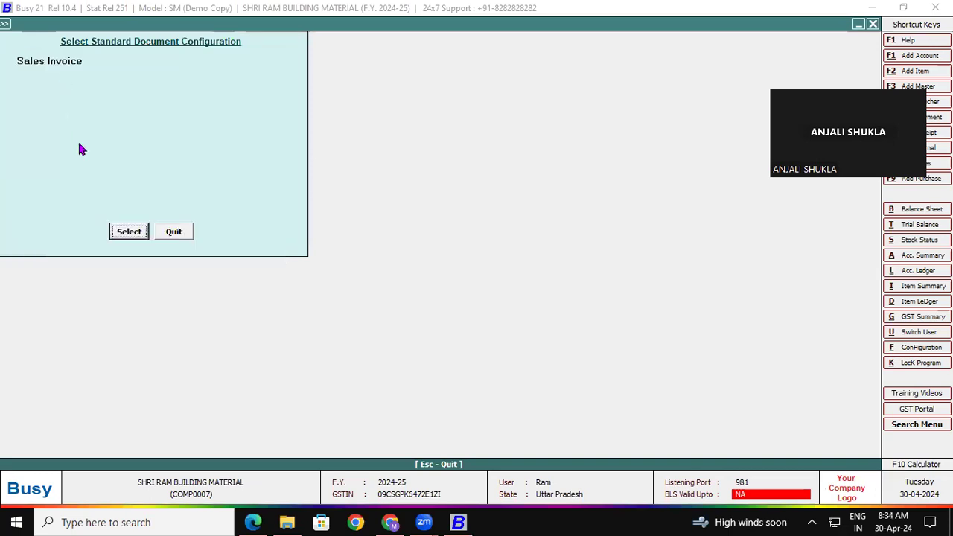
{"action": "left_click", "coordinate": [129, 231]}
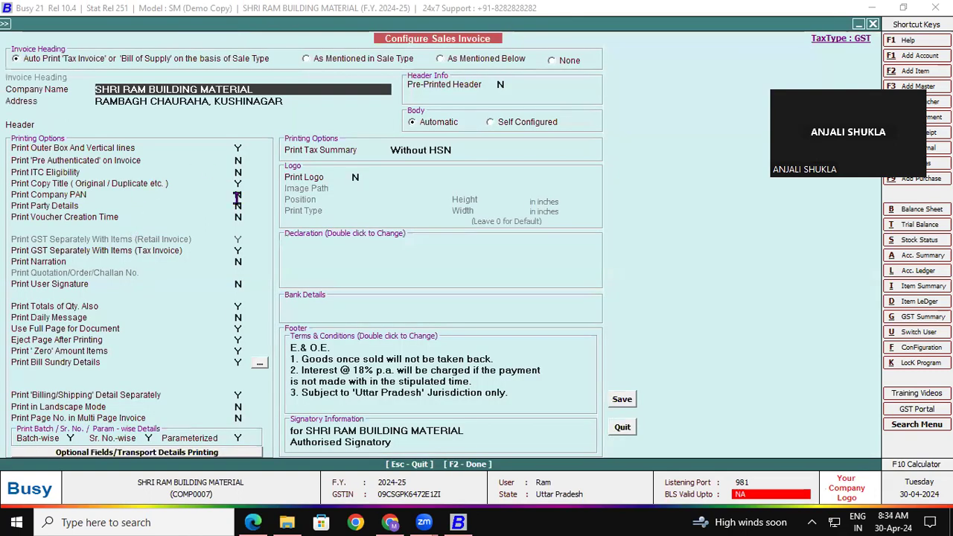
{"action": "left_click", "coordinate": [491, 123]}
- Open the Body Items Configuration for the self-configured invoice body
{"action": "left_click", "coordinate": [491, 122]}
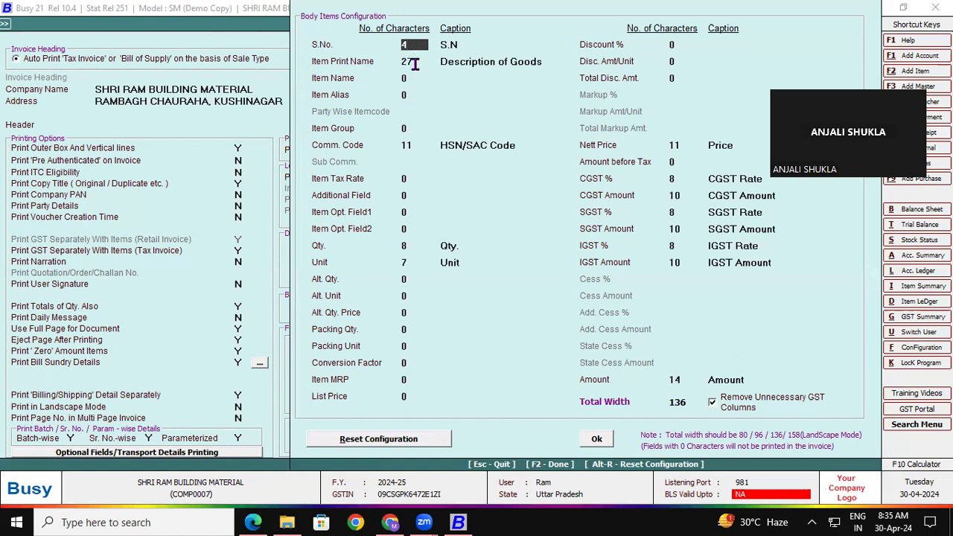
- Set column widths: Item MRP 6, Item Print Name 26, Comm. Code 10
{"action": "left_click", "coordinate": [410, 146]}
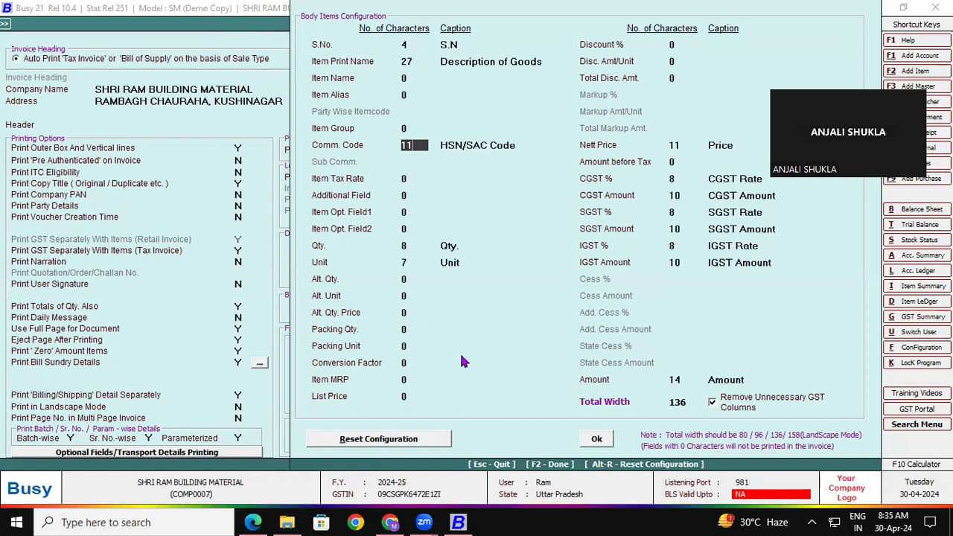
{"action": "key", "text": "Down"}
{"action": "key", "text": "Down"}
{"action": "key", "text": "Down"}
{"action": "key", "text": "Down"}
{"action": "key", "text": "Down"}
{"action": "key", "text": "Down"}
{"action": "key", "text": "Down"}
{"action": "key", "text": "Down"}
{"action": "key", "text": "Down"}
{"action": "key", "text": "Down"}
{"action": "key", "text": "Down"}
{"action": "key", "text": "Down"}
{"action": "key", "text": "Down"}
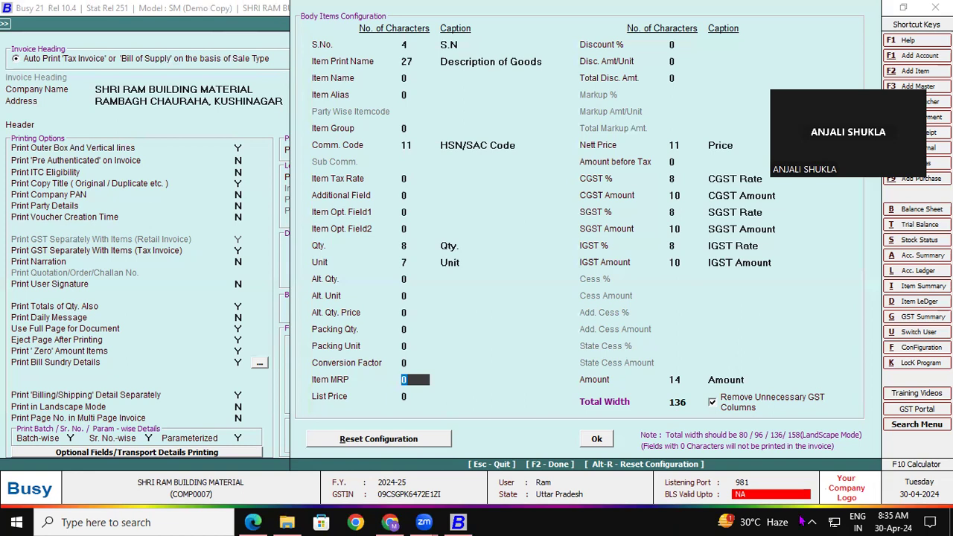
{"action": "type", "text": "6"}
{"action": "key", "text": "Up"}
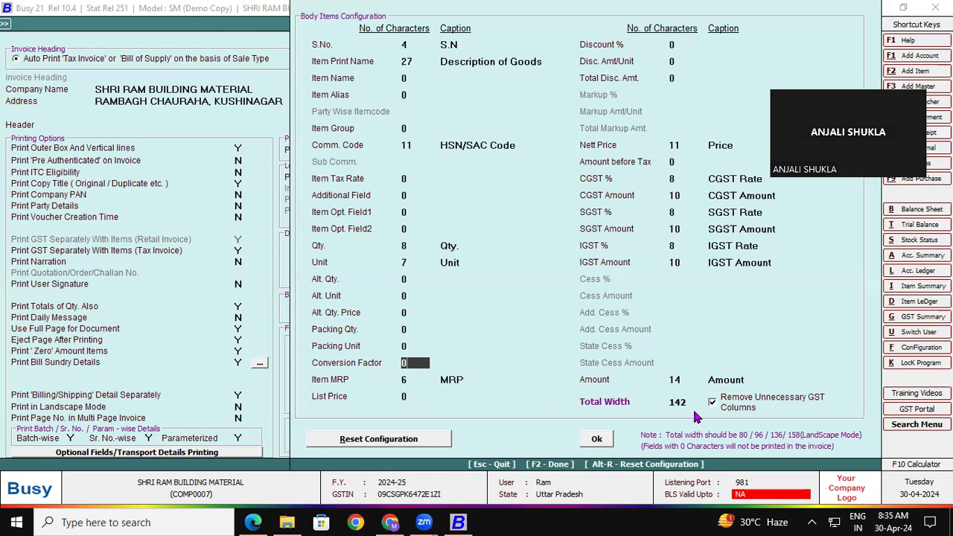
{"action": "left_click", "coordinate": [421, 62]}
{"action": "type", "text": "26"}
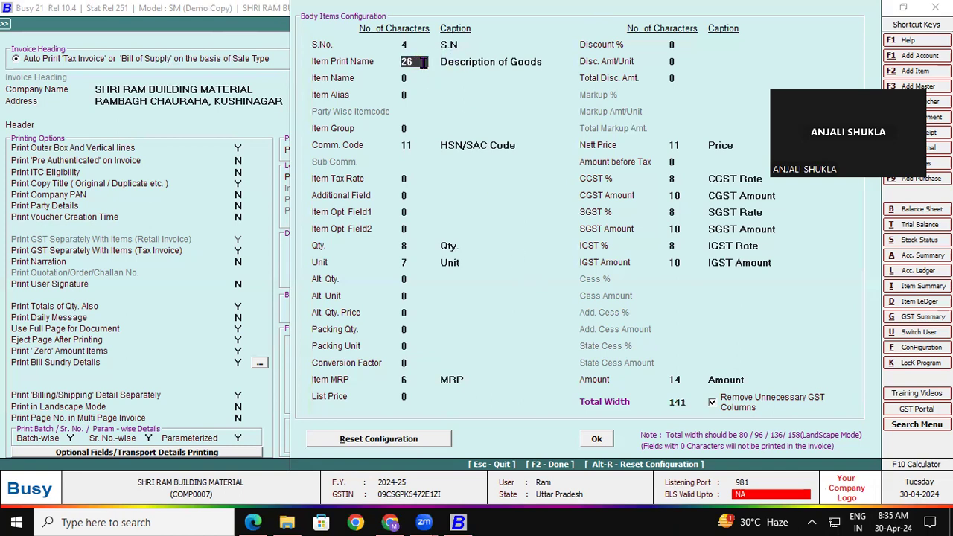
{"action": "left_click", "coordinate": [414, 146]}
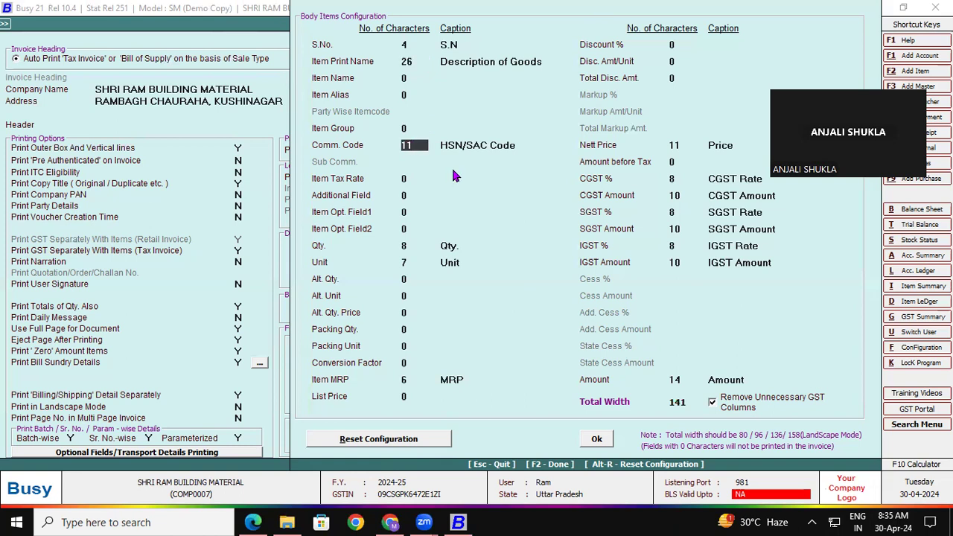
{"action": "type", "text": "10"}
- Reduce the CGST, SGST and IGST Amount column widths to 9 each
{"action": "left_click", "coordinate": [679, 195]}
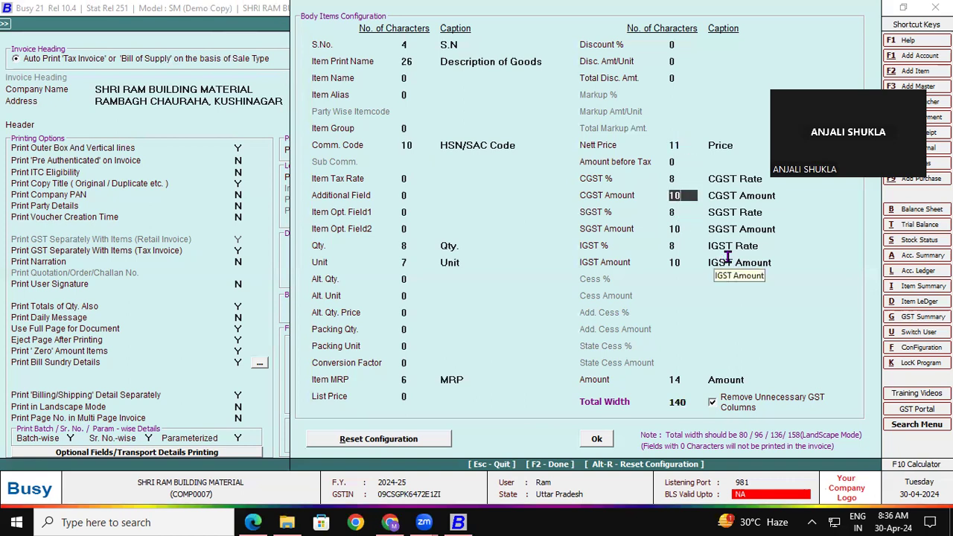
{"action": "key", "text": "BackSpace"}
{"action": "type", "text": "9"}
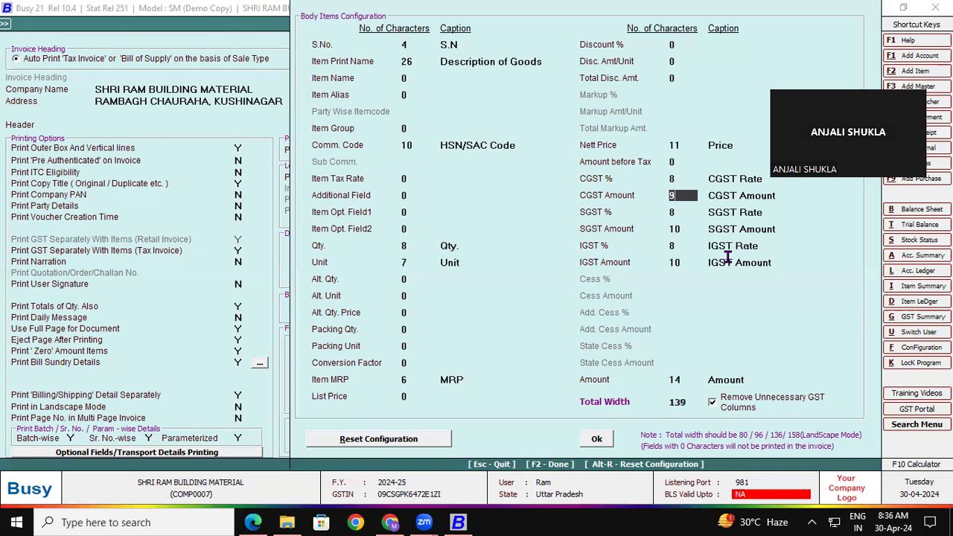
{"action": "left_click", "coordinate": [681, 229]}
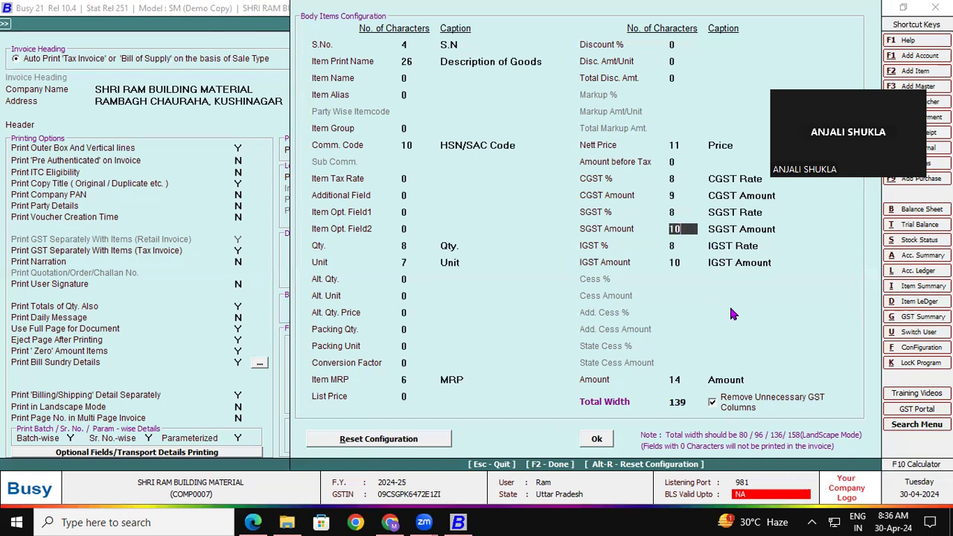
{"action": "key", "text": "BackSpace"}
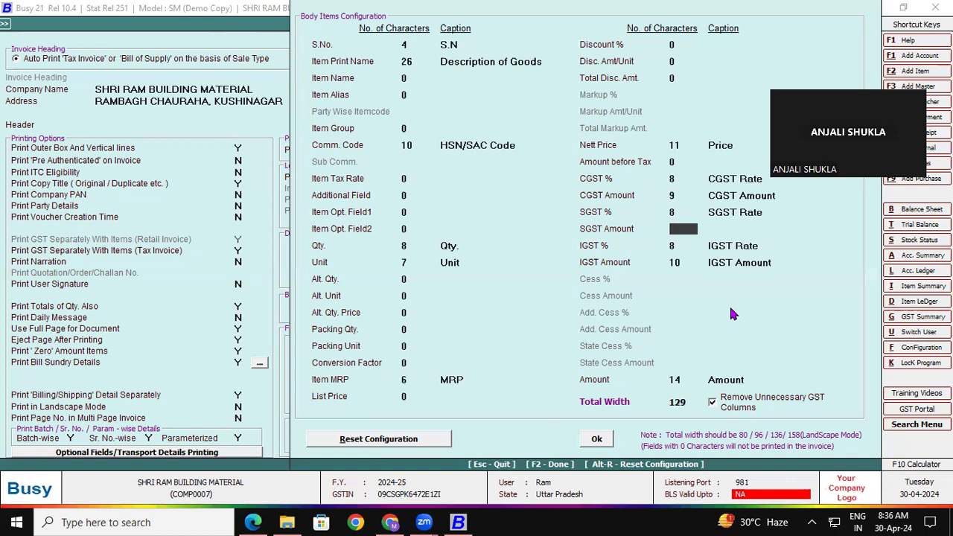
{"action": "type", "text": "9"}
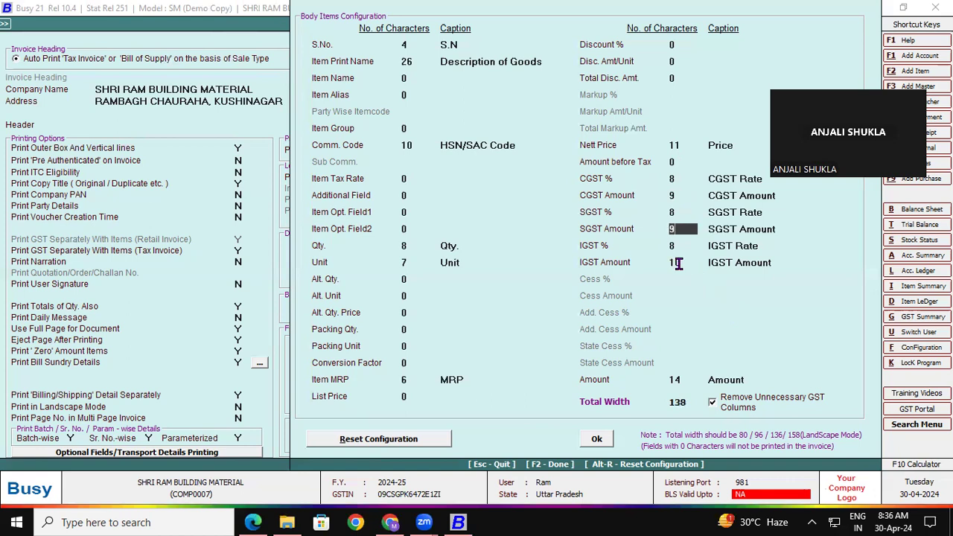
{"action": "left_click", "coordinate": [680, 263]}
{"action": "key", "text": "BackSpace"}
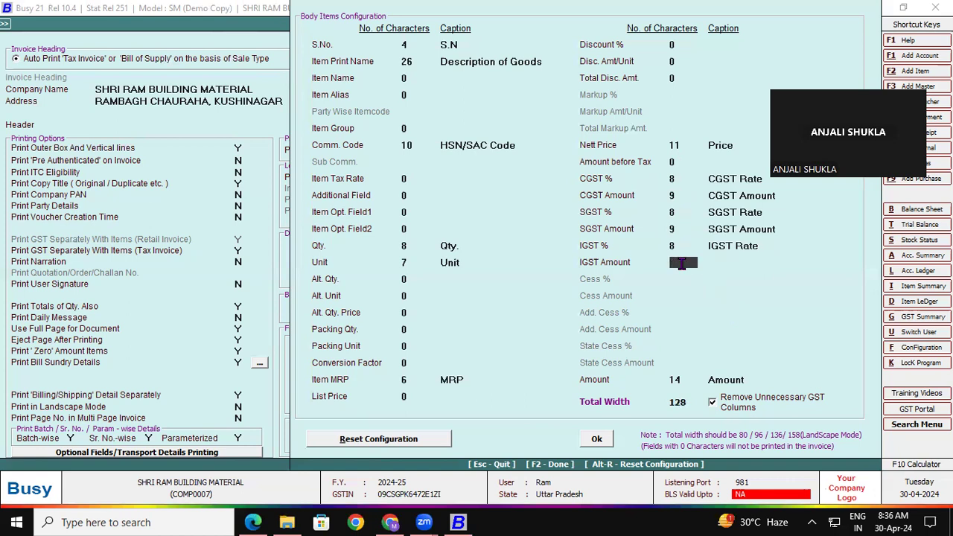
{"action": "type", "text": "9"}
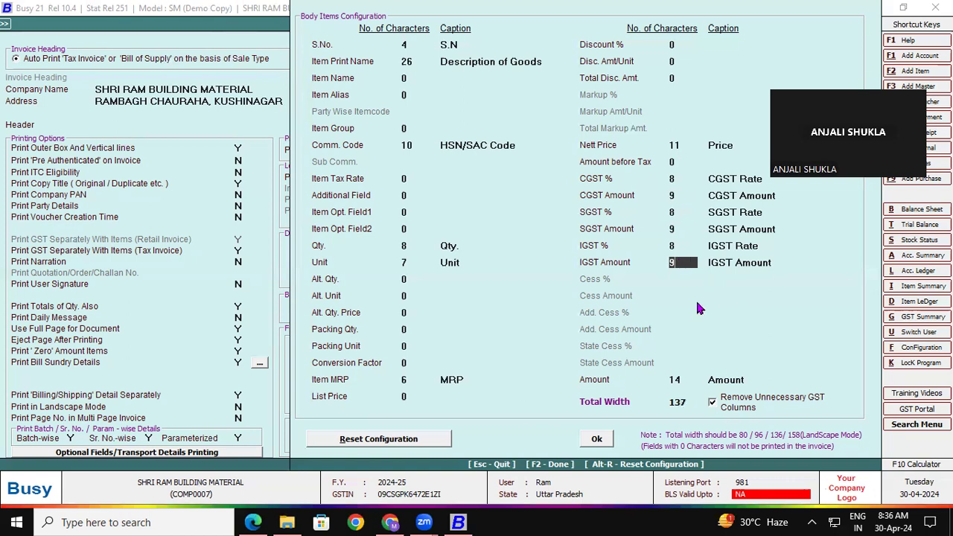
{"action": "left_click", "coordinate": [684, 380]}
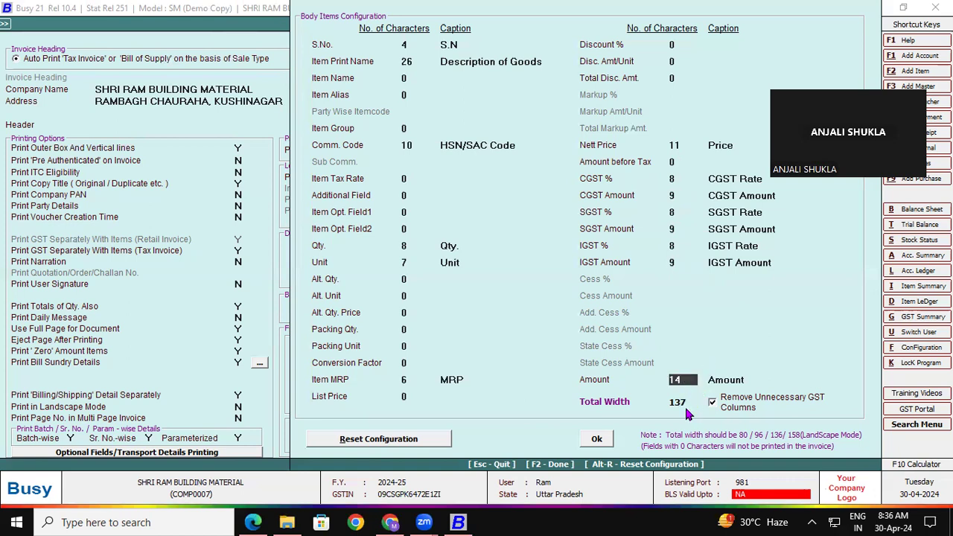
- Set the Amount column to 13 characters for a total width of 136 and accept the layout
{"action": "type", "text": "13"}
{"action": "left_click", "coordinate": [331, 334]}
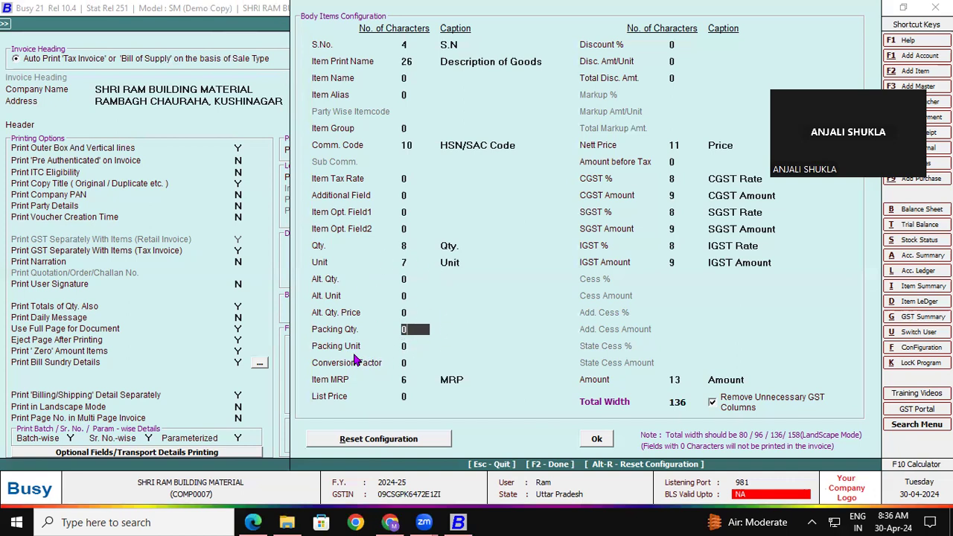
{"action": "left_click", "coordinate": [408, 280]}
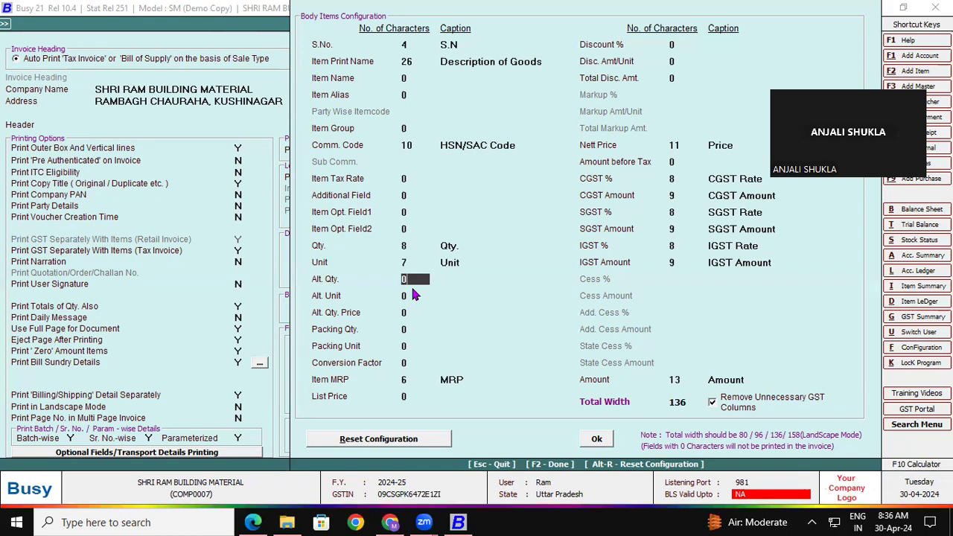
{"action": "left_click", "coordinate": [595, 440]}
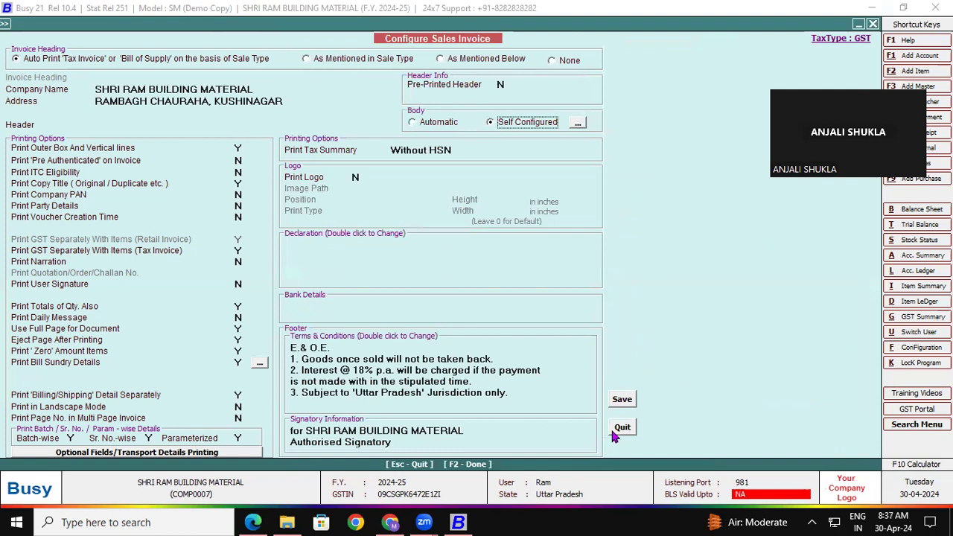
- Exit the Sales Invoice print settings and configuration screens back to the sales voucher
{"action": "left_click", "coordinate": [612, 432]}
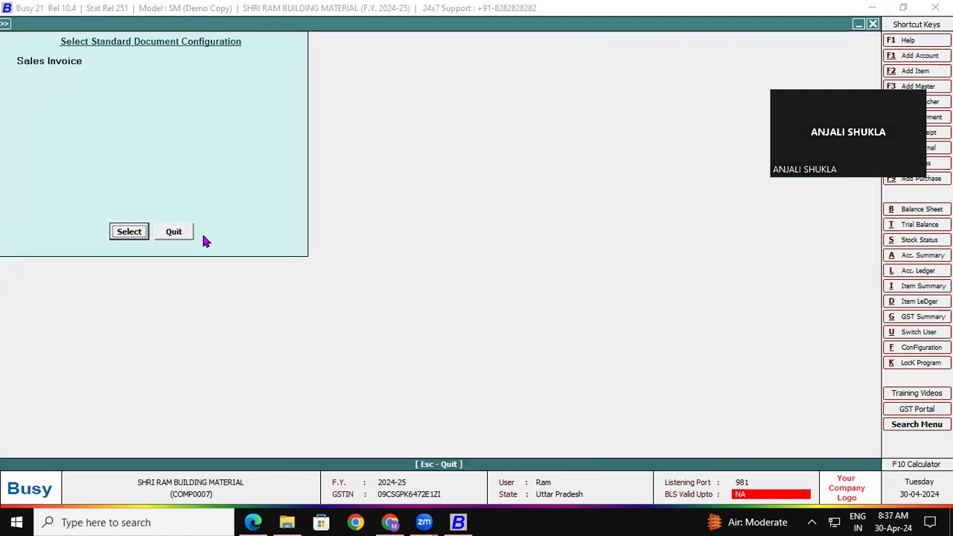
{"action": "left_click", "coordinate": [182, 236]}
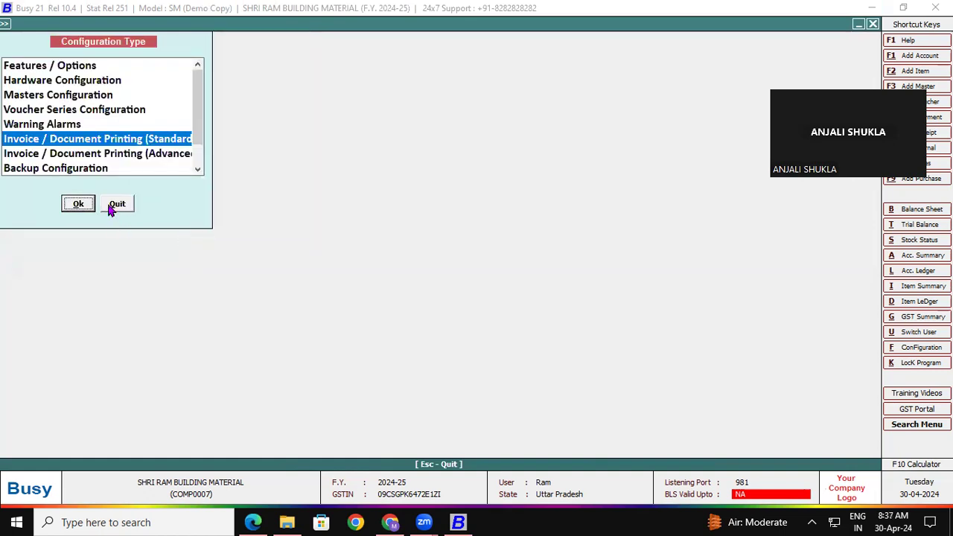
{"action": "left_click", "coordinate": [107, 200]}
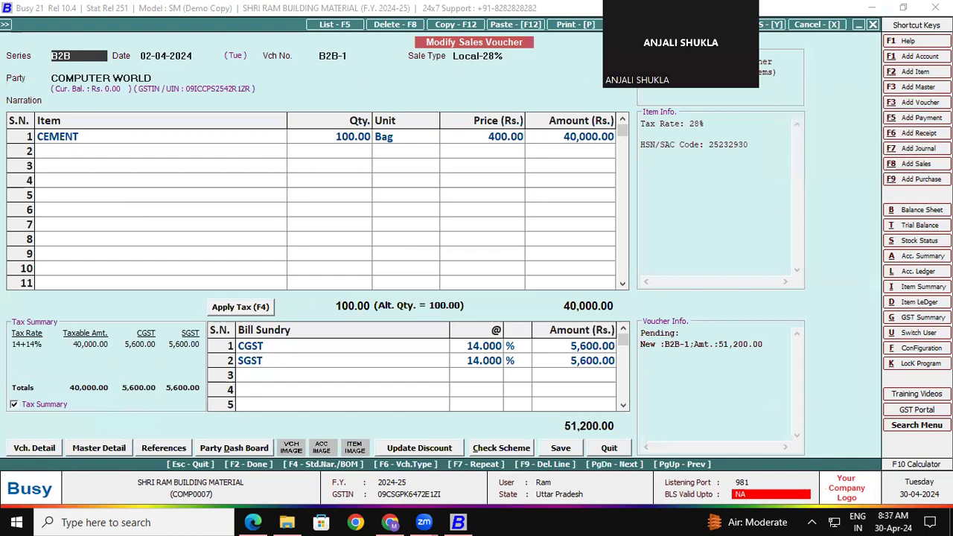
- Start a new sales voucher in the B2C series after checking the Cash party on the reference PDF
{"action": "left_click", "coordinate": [920, 165]}
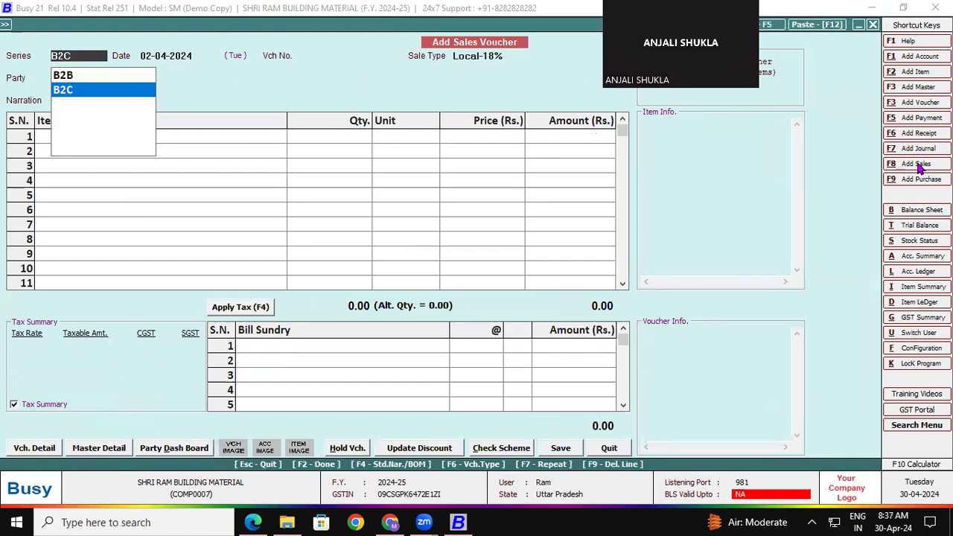
{"action": "key", "text": "Up"}
{"action": "key", "text": "Down"}
{"action": "left_click", "coordinate": [253, 522]}
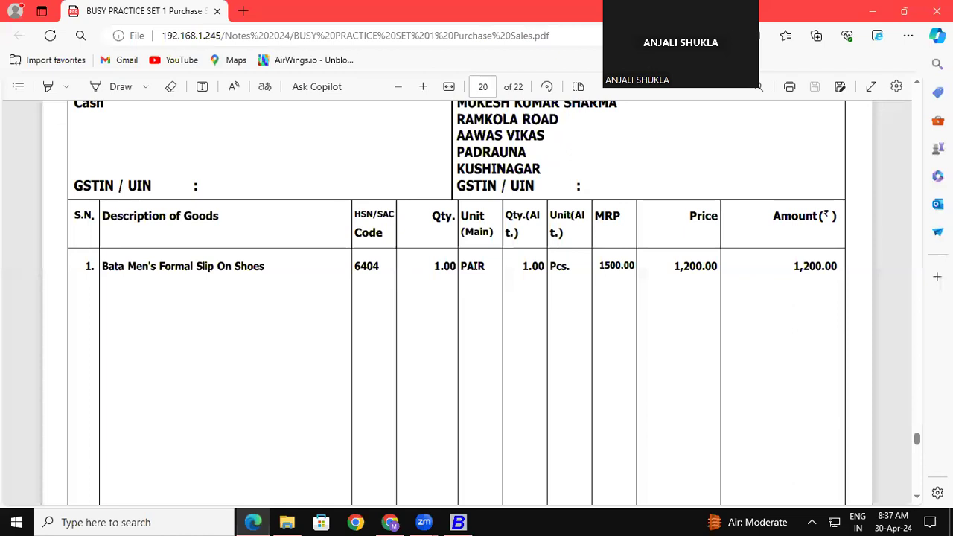
{"action": "left_click", "coordinate": [920, 88]}
{"action": "left_click", "coordinate": [920, 88]}
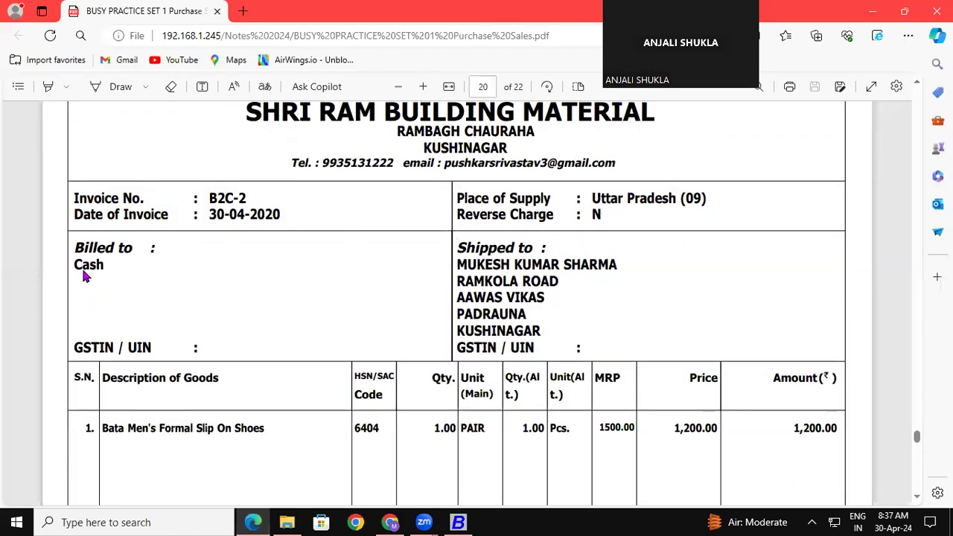
{"action": "double_click", "coordinate": [116, 264]}
{"action": "left_click", "coordinate": [458, 522]}
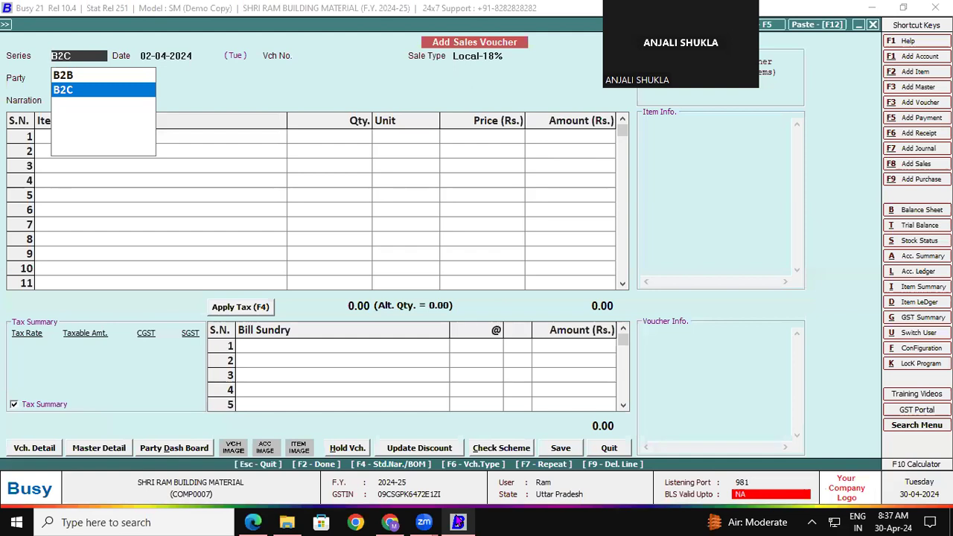
{"action": "key", "text": "Return"}
{"action": "key", "text": "Return"}
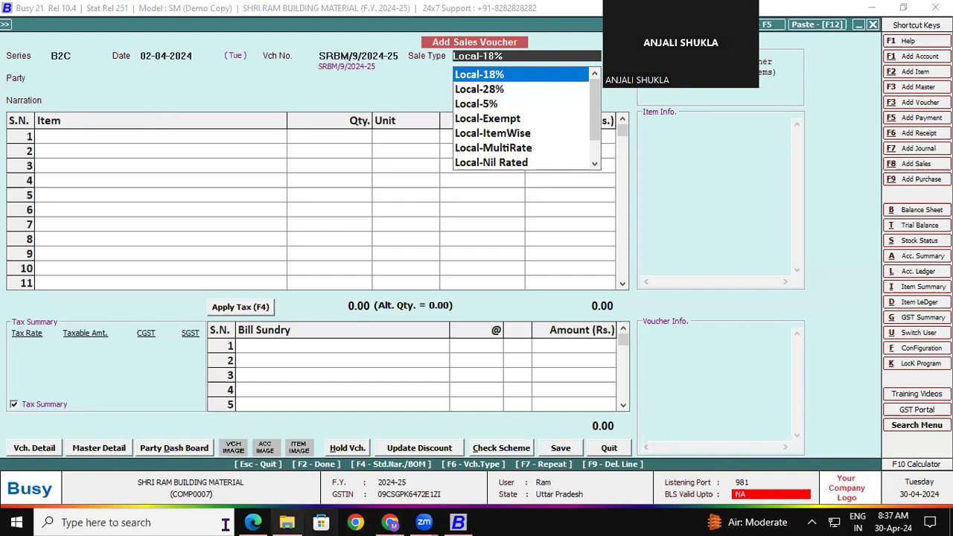
- Keep the Local-18% sale type and select Cash as the party
{"action": "left_click", "coordinate": [253, 522]}
{"action": "left_click", "coordinate": [254, 523]}
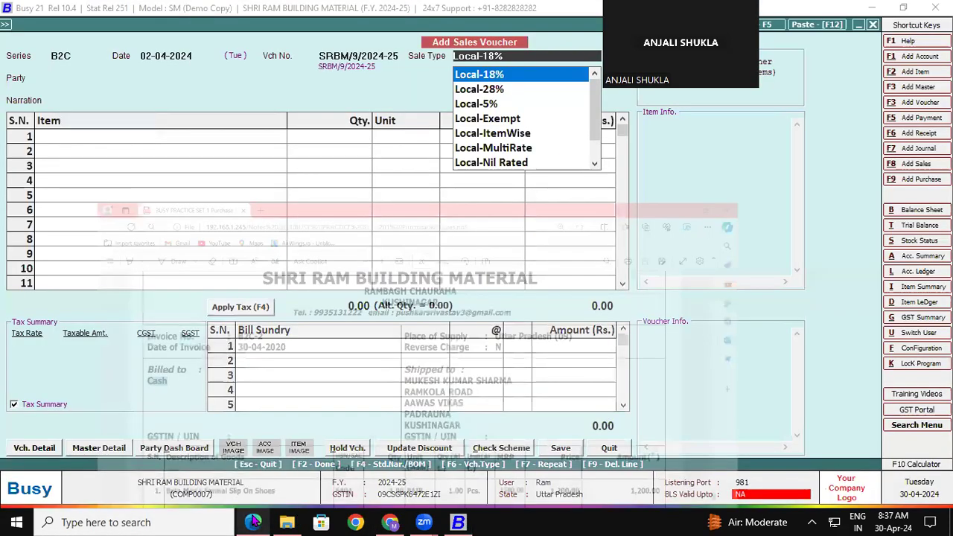
{"action": "key", "text": "Return"}
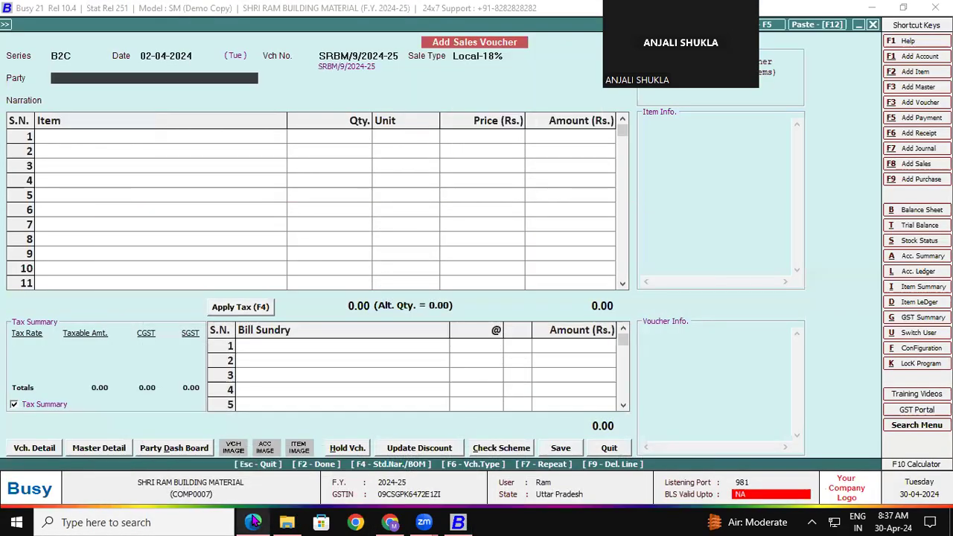
{"action": "type", "text": "CA"}
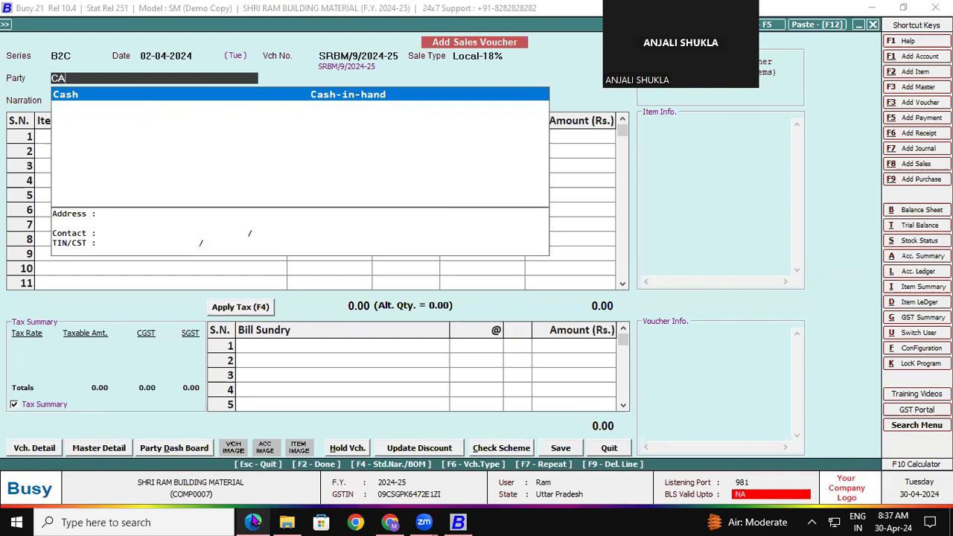
{"action": "key", "text": "Return"}
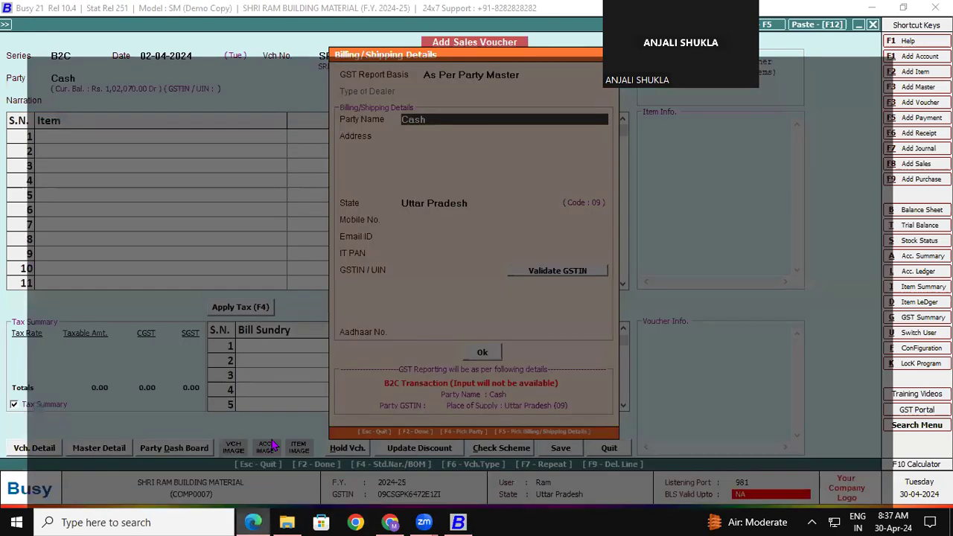
- Enter the shipped-to customer's name from the reference invoice into the shipping details
{"action": "left_click", "coordinate": [253, 522]}
{"action": "left_click_drag", "start_coordinate": [456, 263], "coordinate": [620, 262]}
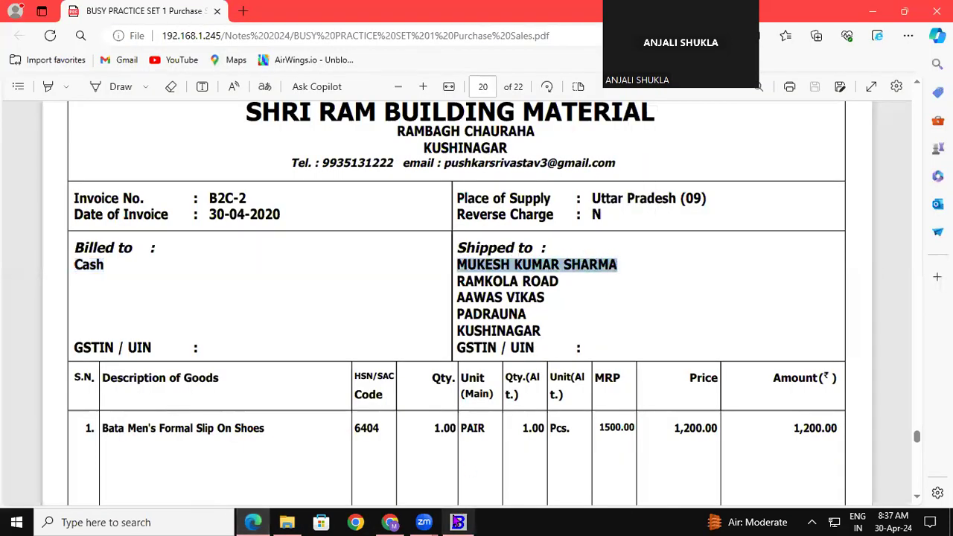
{"action": "left_click", "coordinate": [459, 523]}
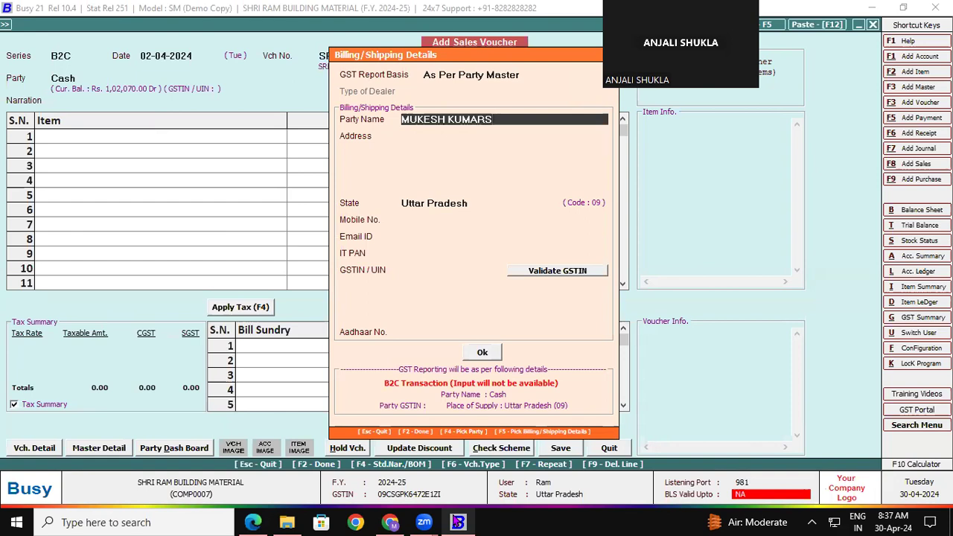
- Enter the shipping customer's two-line address and close the Billing/Shipping Details
{"action": "key", "text": "Return"}
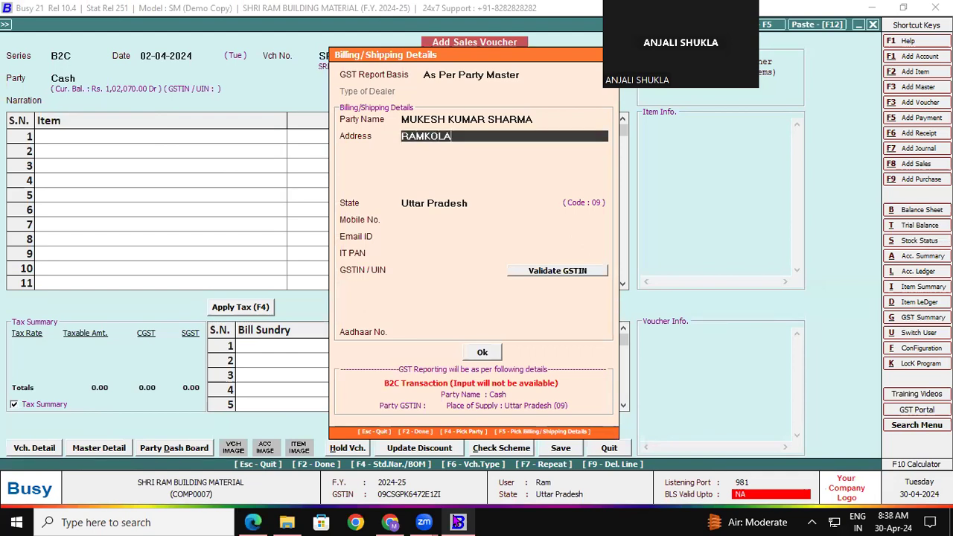
{"action": "key", "text": "Return"}
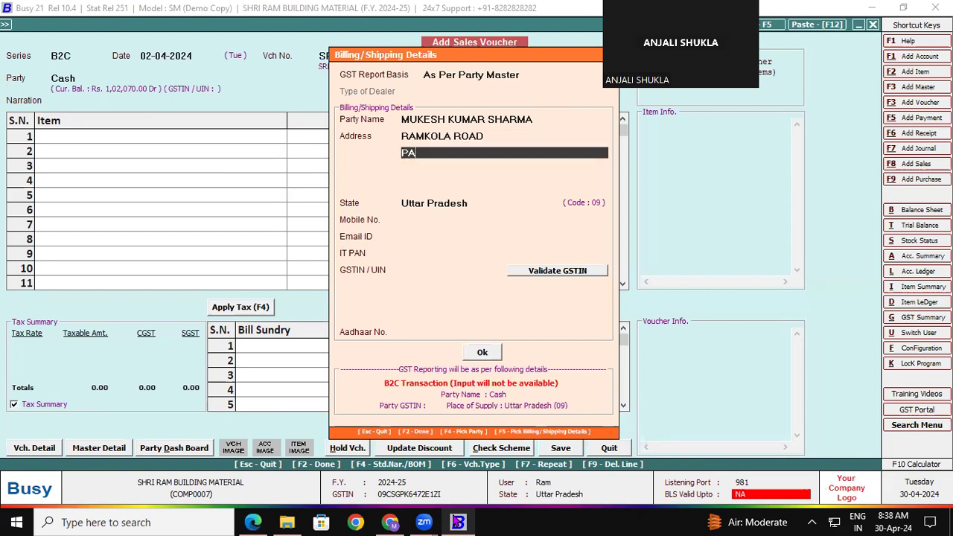
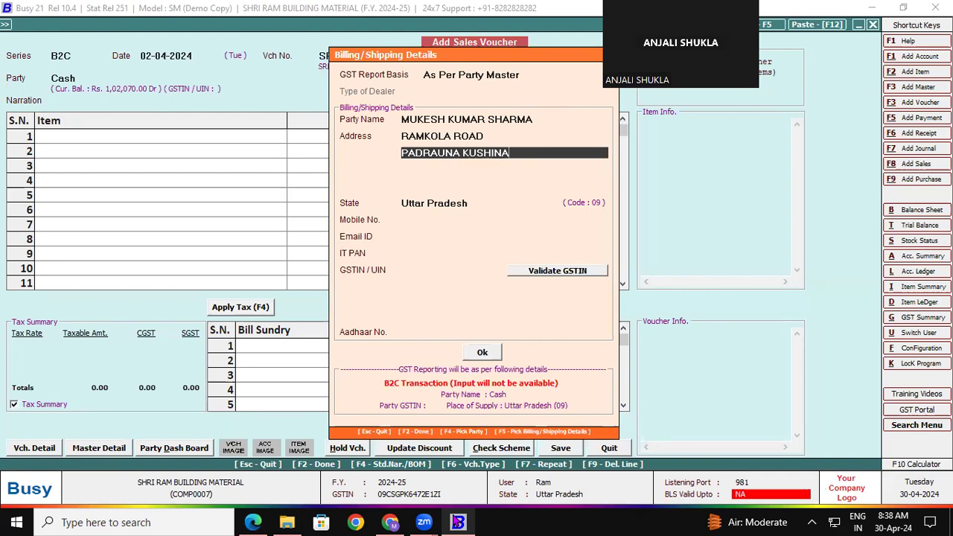
{"action": "key", "text": "Return"}
{"action": "key", "text": "Return"}
{"action": "key", "text": "Return"}
{"action": "key", "text": "Return"}
{"action": "key", "text": "Return"}
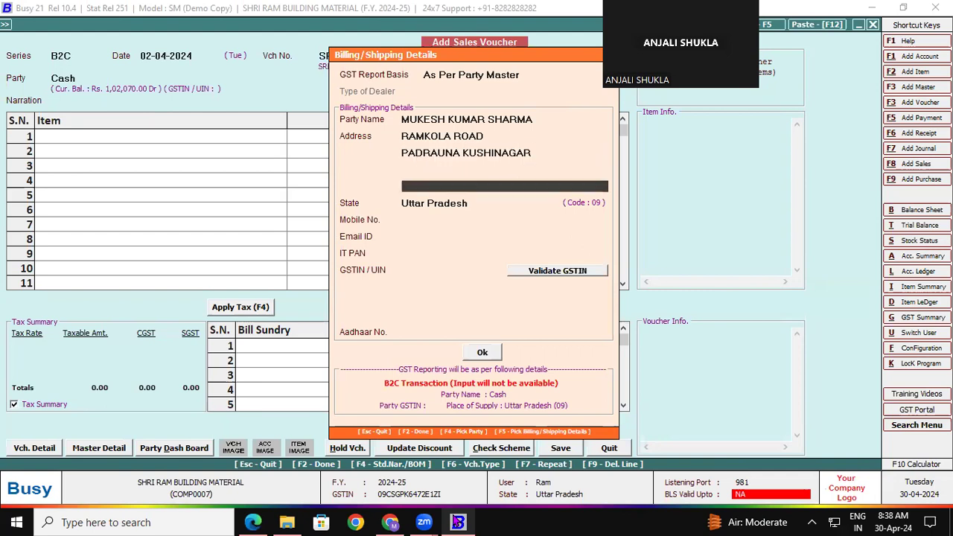
{"action": "key", "text": "Return"}
{"action": "key", "text": "Return"}
{"action": "key", "text": "Return"}
{"action": "key", "text": "Return"}
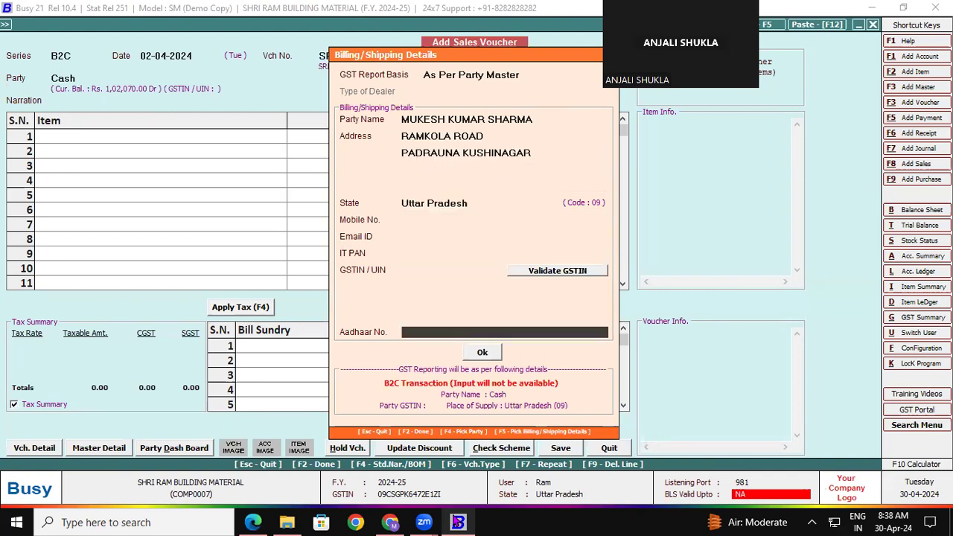
{"action": "key", "text": "Return"}
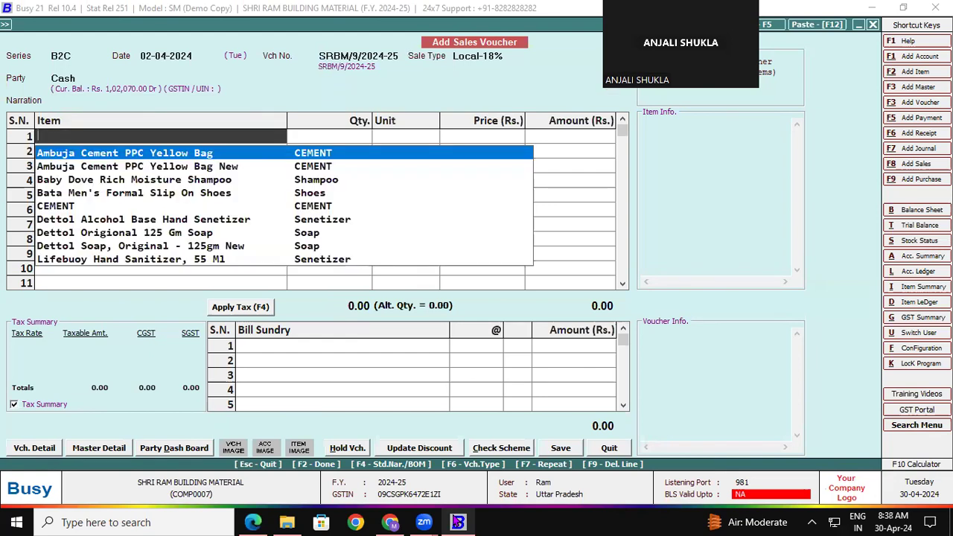
- Add one pair of Bata Men's Formal Slip On Shoes to row 1
{"action": "key", "text": "Down"}
{"action": "key", "text": "Down"}
{"action": "key", "text": "Down"}
{"action": "key", "text": "Down"}
{"action": "key", "text": "Down"}
{"action": "key", "text": "Down"}
{"action": "key", "text": "Down"}
{"action": "key", "text": "Down"}
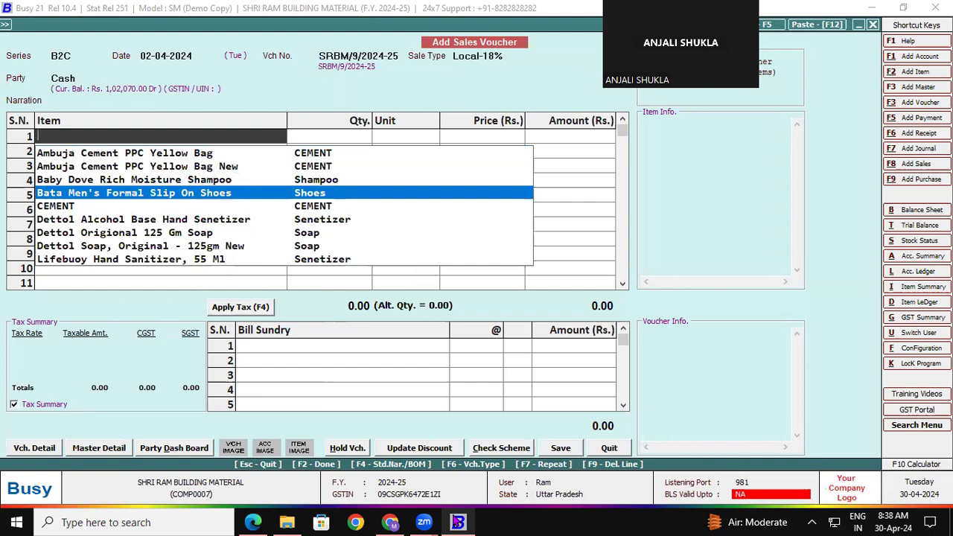
{"action": "key", "text": "Up"}
{"action": "key", "text": "Up"}
{"action": "key", "text": "Up"}
{"action": "key", "text": "Up"}
{"action": "key", "text": "Up"}
{"action": "key", "text": "Return"}
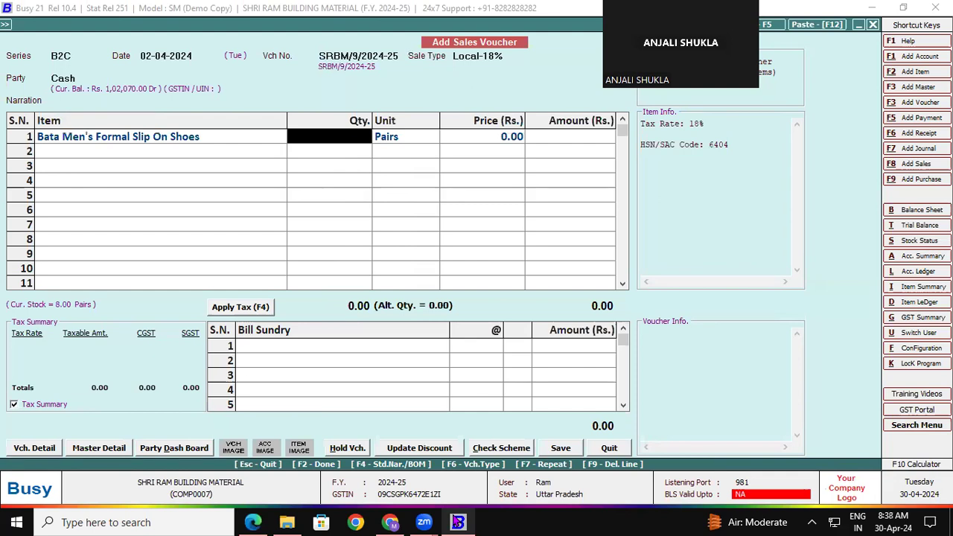
{"action": "type", "text": "1"}
{"action": "key", "text": "Return"}
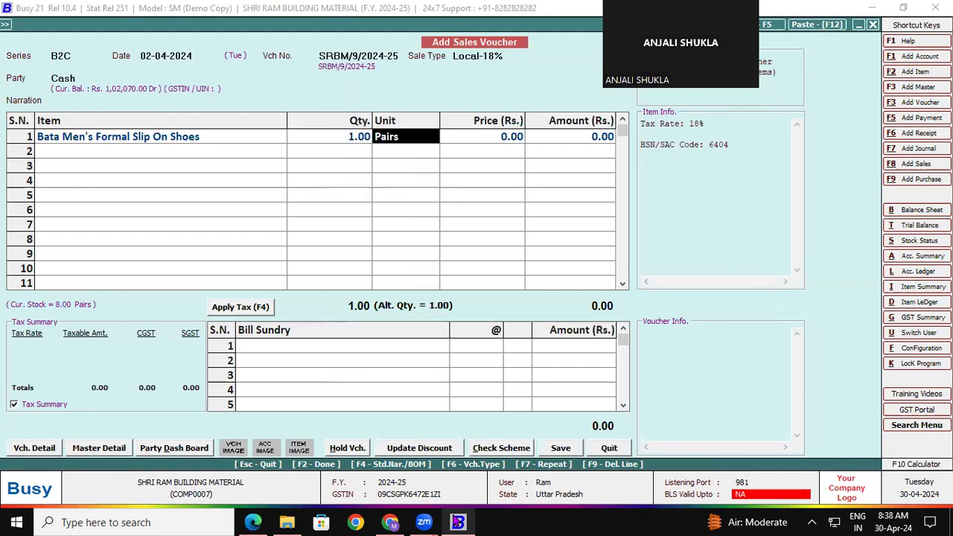
- Choose size 5 BINDAS BROWN at 1200, apply 9% CGST/SGST, and save the voucher
{"action": "key", "text": "Return"}
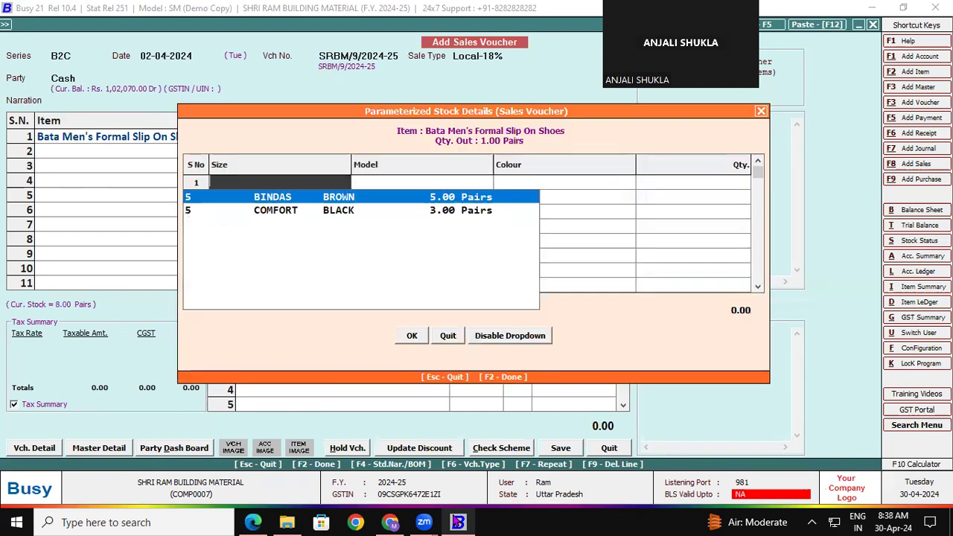
{"action": "key", "text": "Return"}
{"action": "key", "text": "Return"}
{"action": "key", "text": "Return"}
{"action": "type", "text": "1200"}
{"action": "key", "text": "Return"}
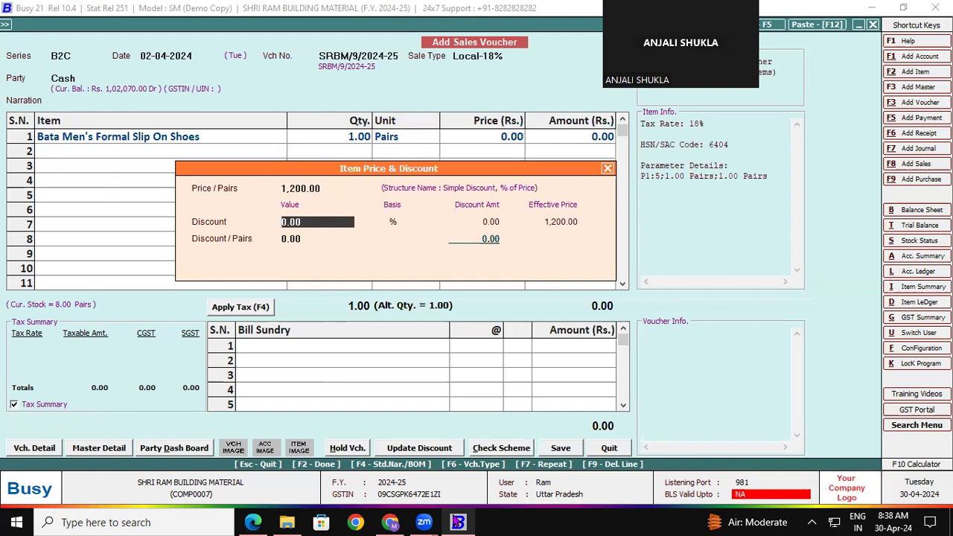
{"action": "key", "text": "Return"}
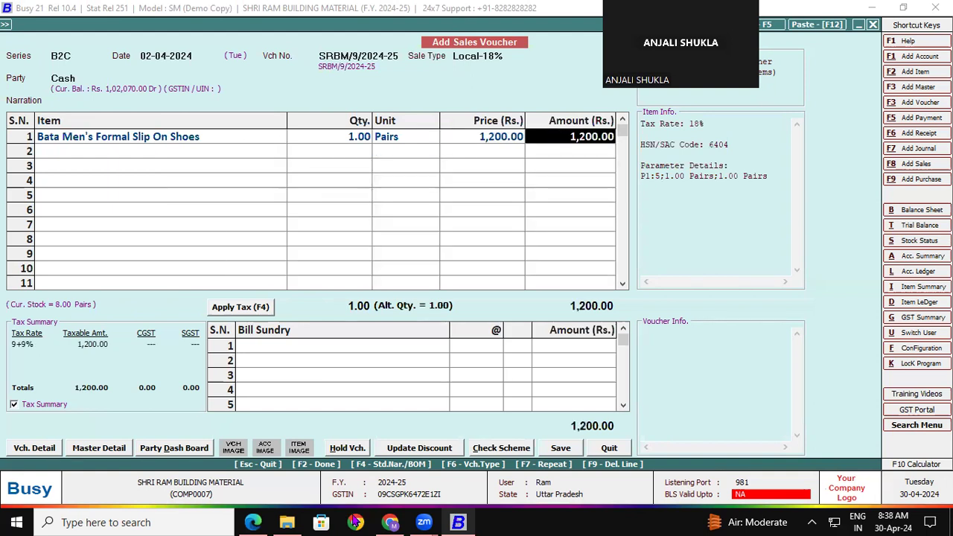
{"action": "left_click", "coordinate": [236, 309]}
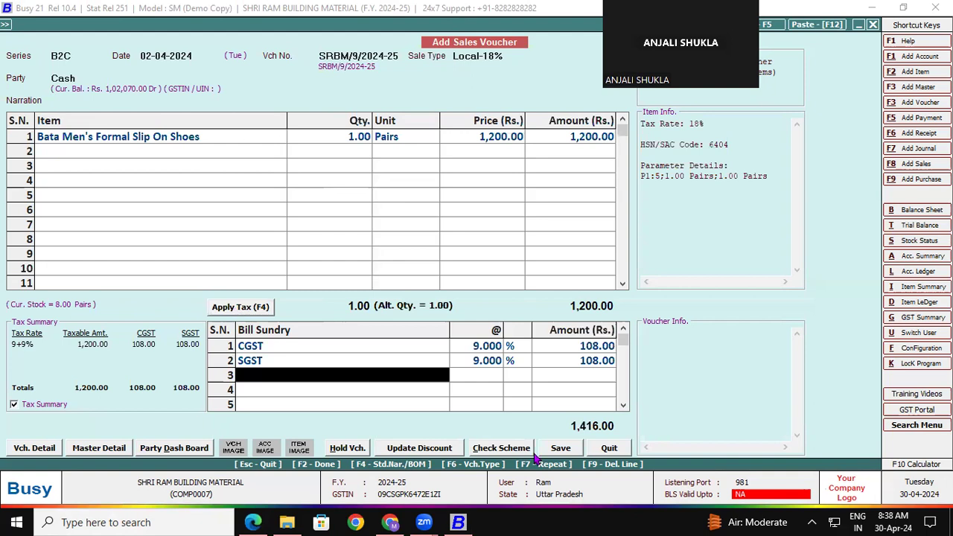
{"action": "left_click", "coordinate": [559, 447]}
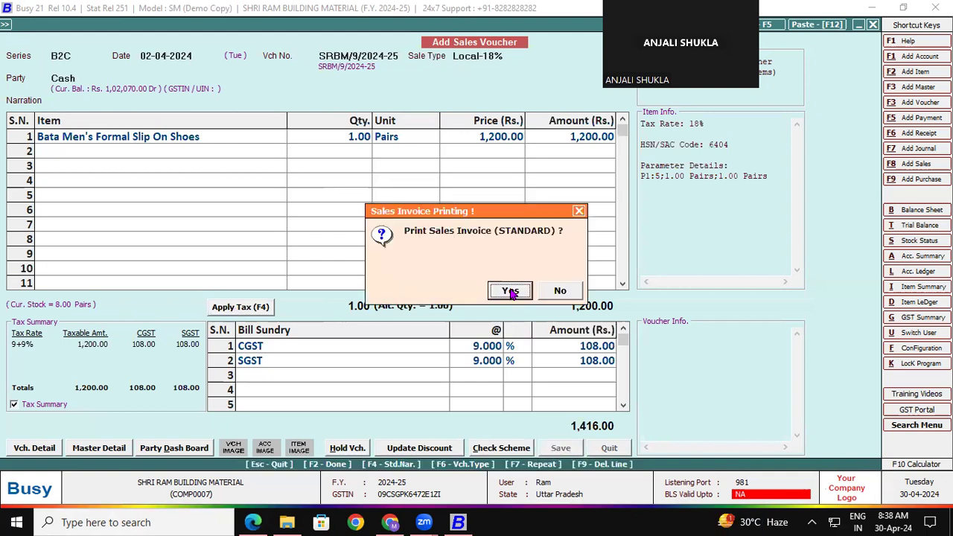
- Preview the saved invoice in STANDARD format down to the 1,416 total, then close it
{"action": "left_click", "coordinate": [510, 291]}
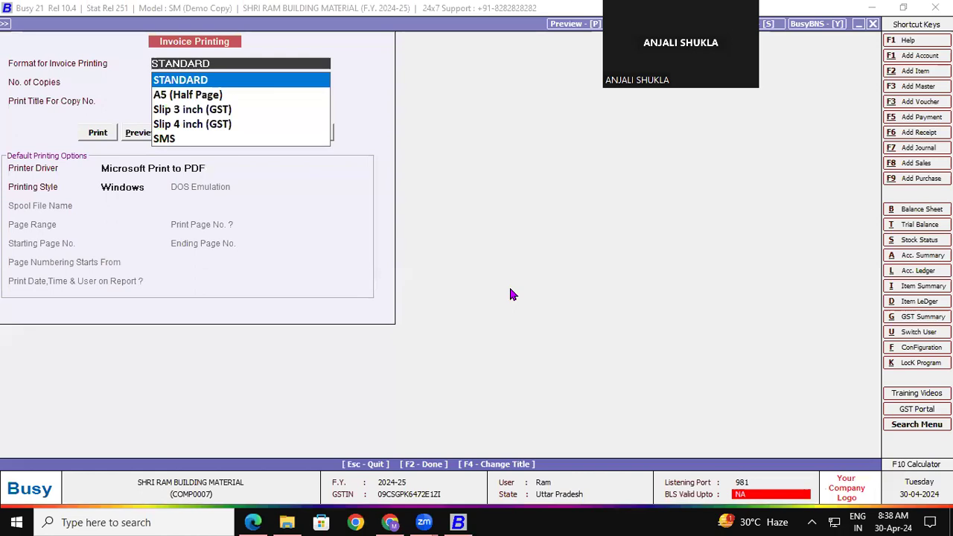
{"action": "left_click", "coordinate": [136, 139]}
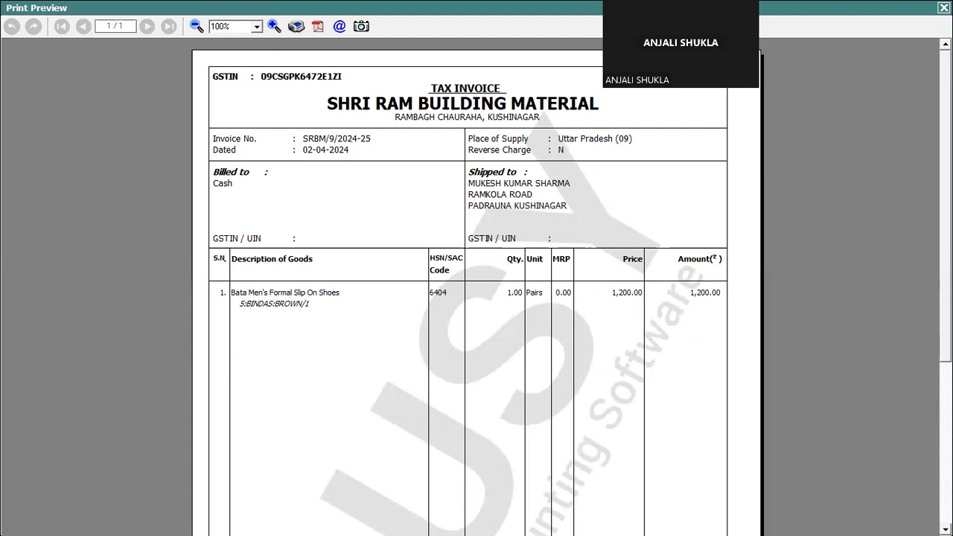
{"action": "scroll", "coordinate": [477, 286], "scroll_direction": "down", "scroll_amount": 3}
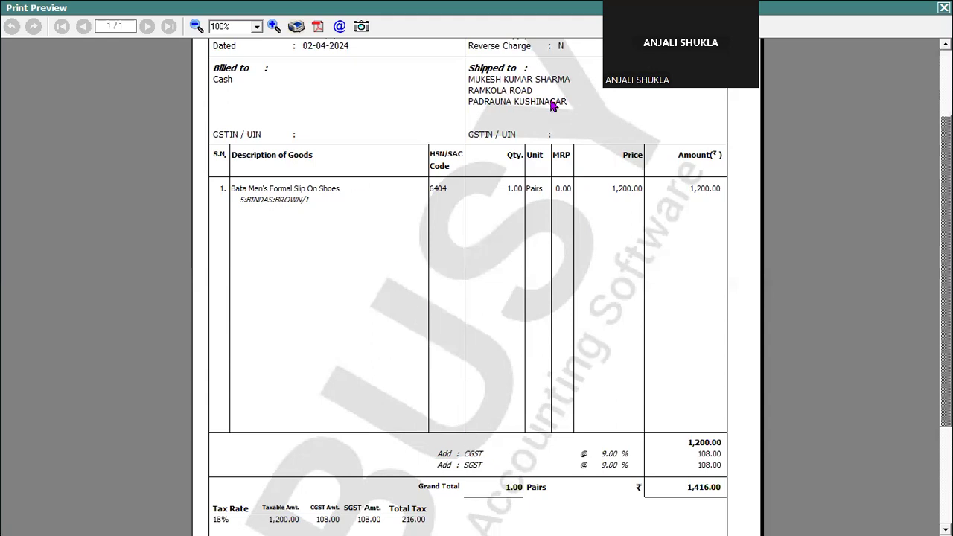
{"action": "left_click", "coordinate": [943, 7]}
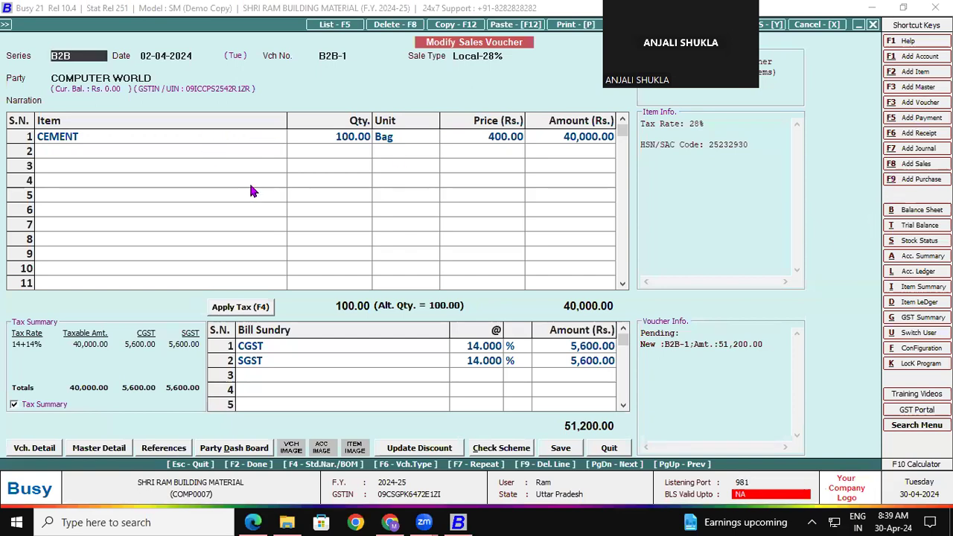
- Open the Body item-column settings of the standard Sales Invoice print configuration
{"action": "left_click", "coordinate": [919, 348]}
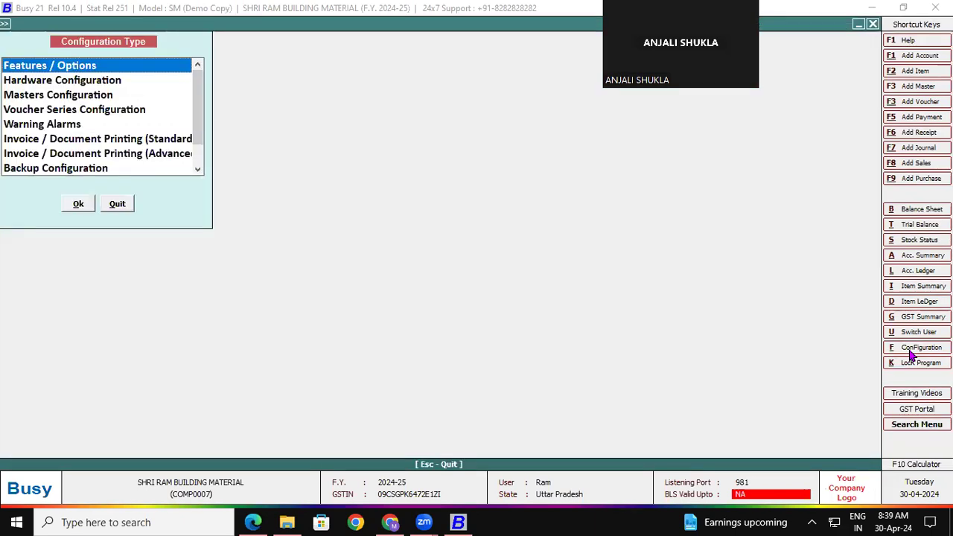
{"action": "left_click", "coordinate": [92, 138]}
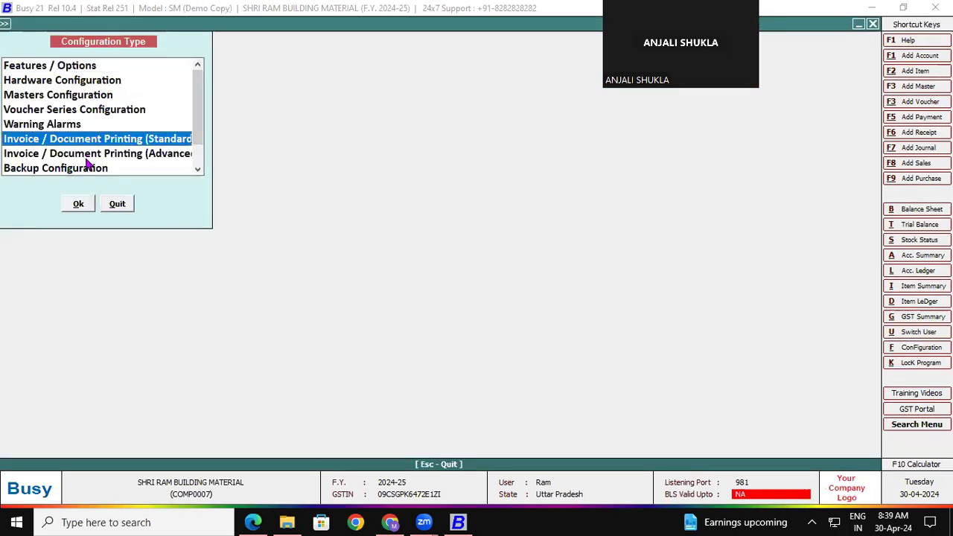
{"action": "left_click", "coordinate": [78, 205]}
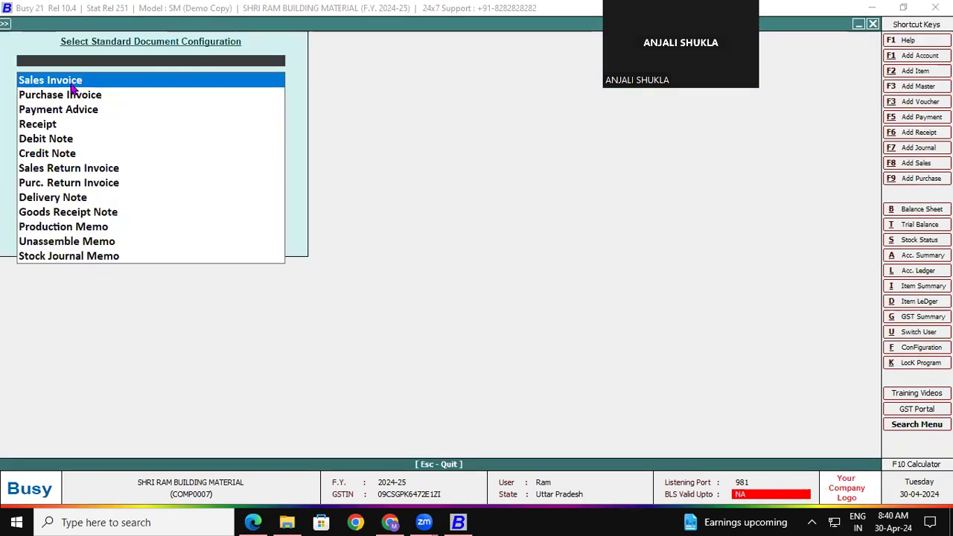
{"action": "left_click", "coordinate": [74, 81]}
{"action": "left_click", "coordinate": [124, 234]}
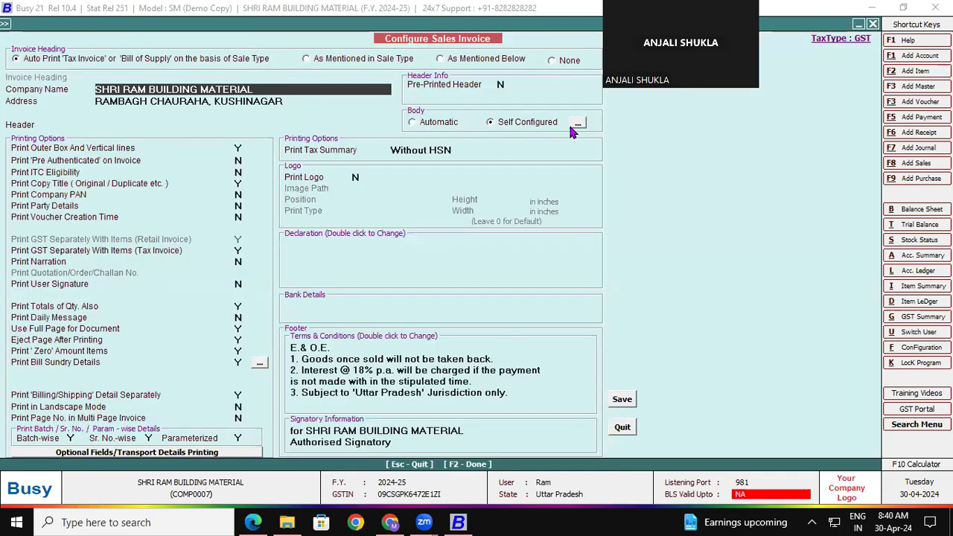
{"action": "left_click", "coordinate": [577, 122]}
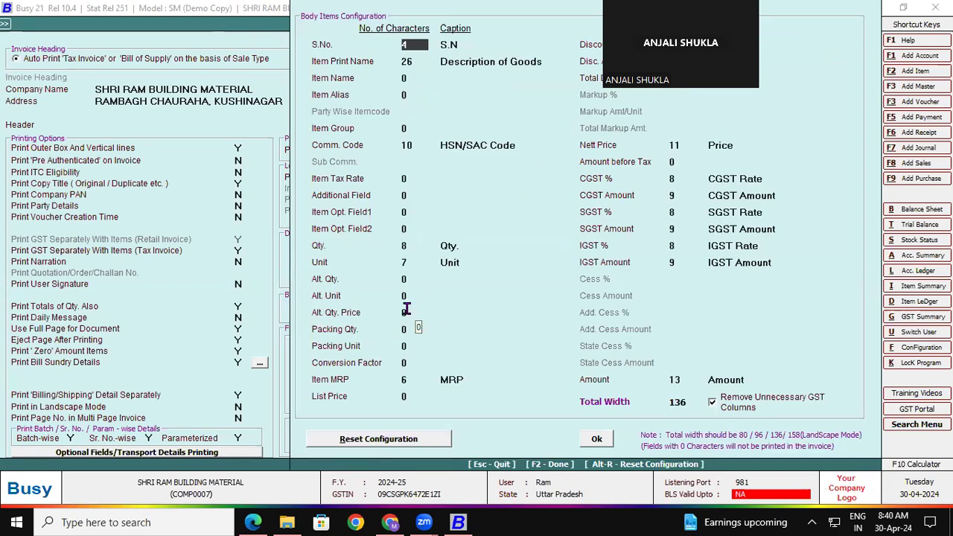
- Set the Item MRP column width to 10 and the Qty. width to 6
{"action": "key", "text": "Up"}
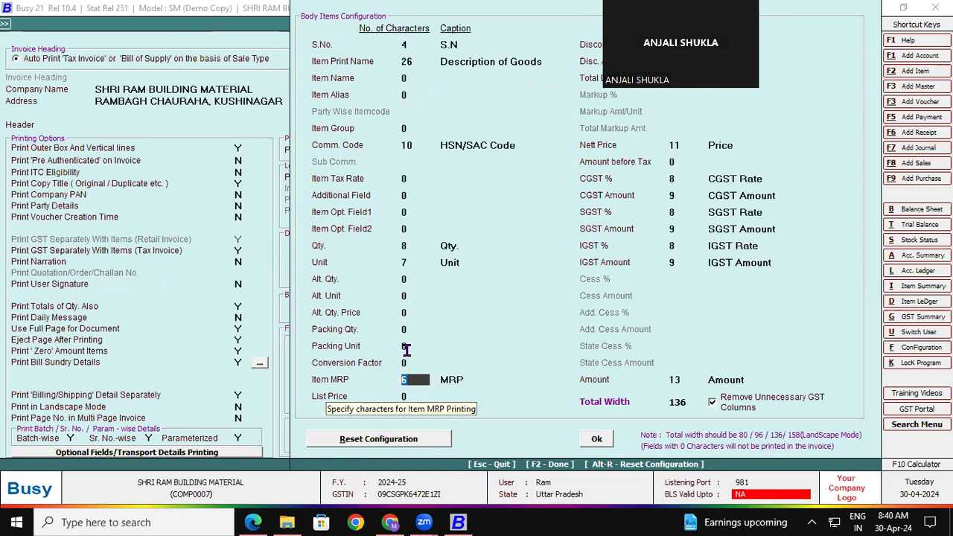
{"action": "type", "text": "10"}
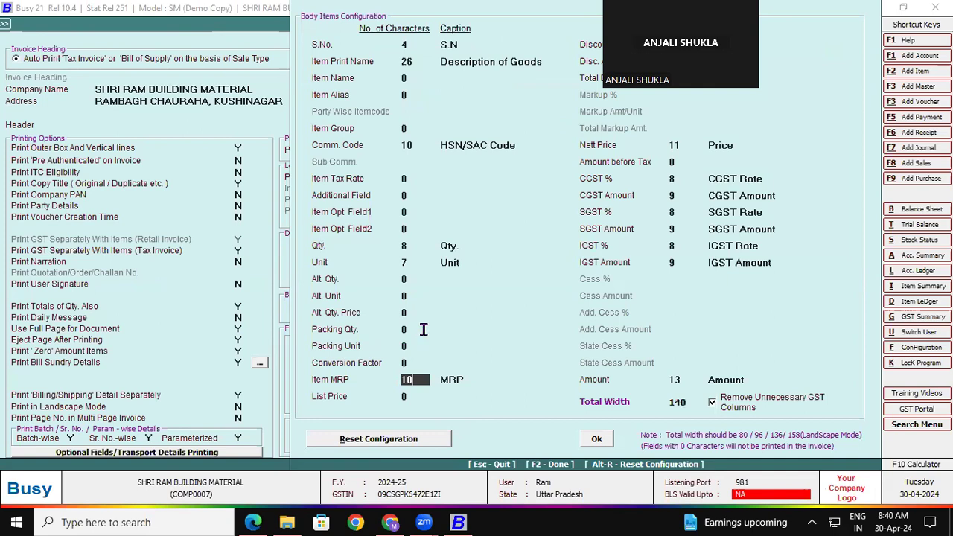
{"action": "left_click", "coordinate": [416, 264]}
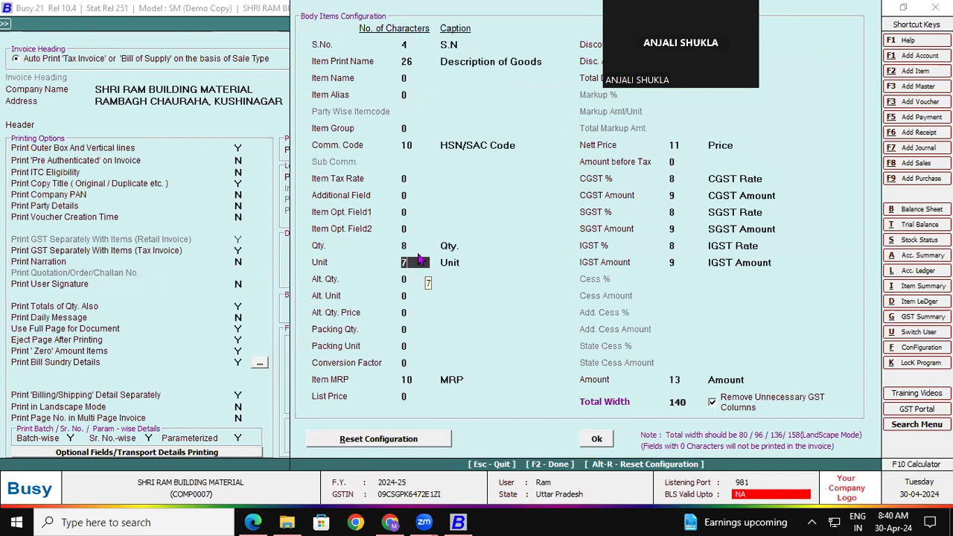
{"action": "left_click", "coordinate": [417, 246]}
{"action": "type", "text": "6"}
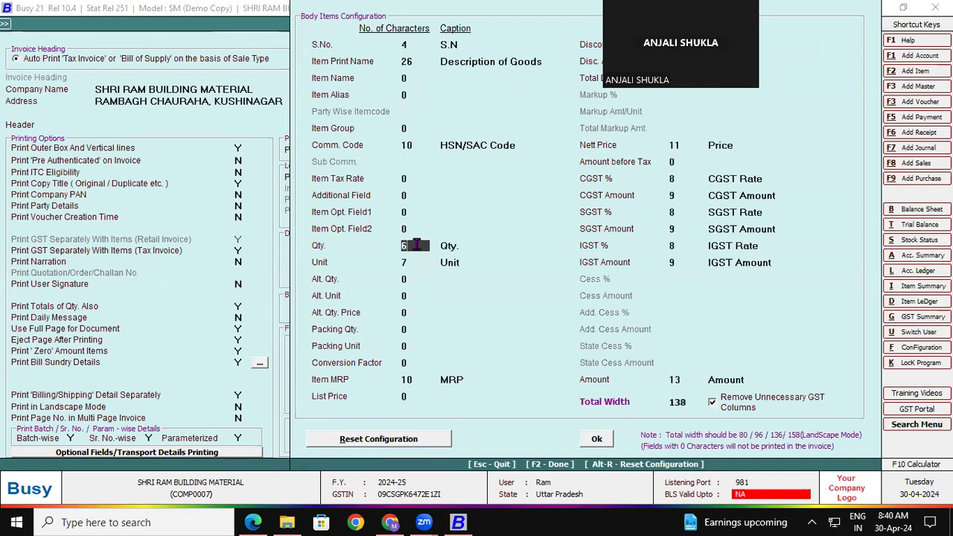
{"action": "left_click", "coordinate": [418, 261]}
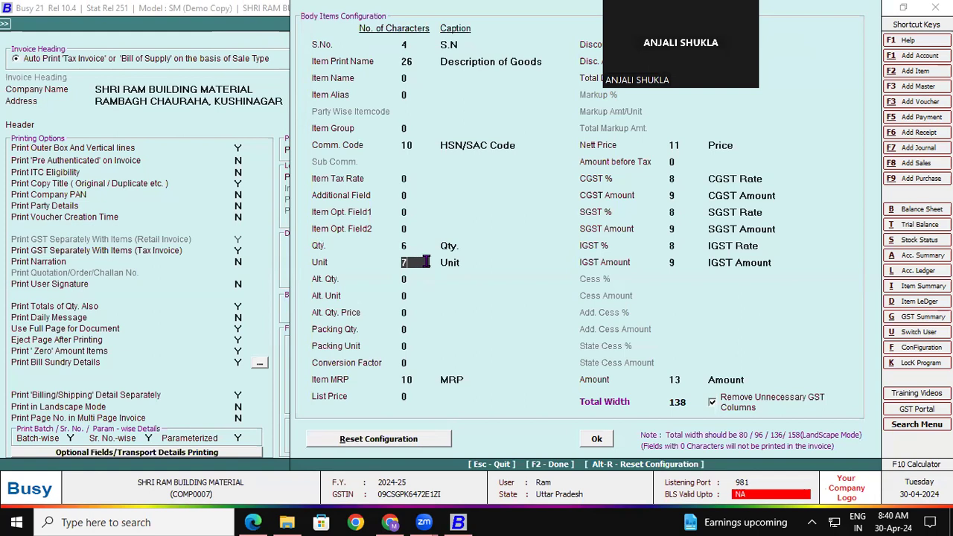
- Set Nett Price width to 8 and HSN/SAC Code to 11, then confirm the body layout
{"action": "left_click", "coordinate": [683, 144]}
{"action": "type", "text": "18"}
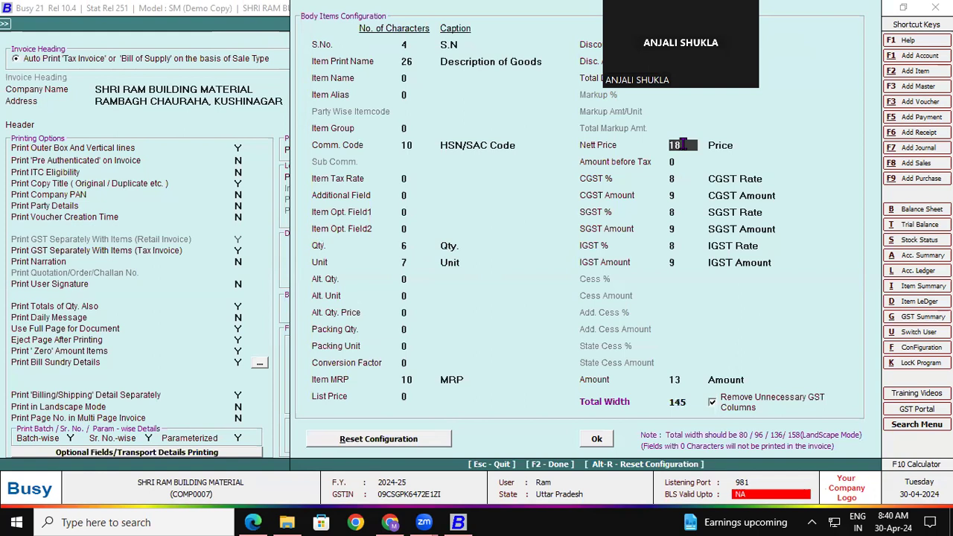
{"action": "key", "text": "BackSpace"}
{"action": "key", "text": "BackSpace"}
{"action": "type", "text": "8"}
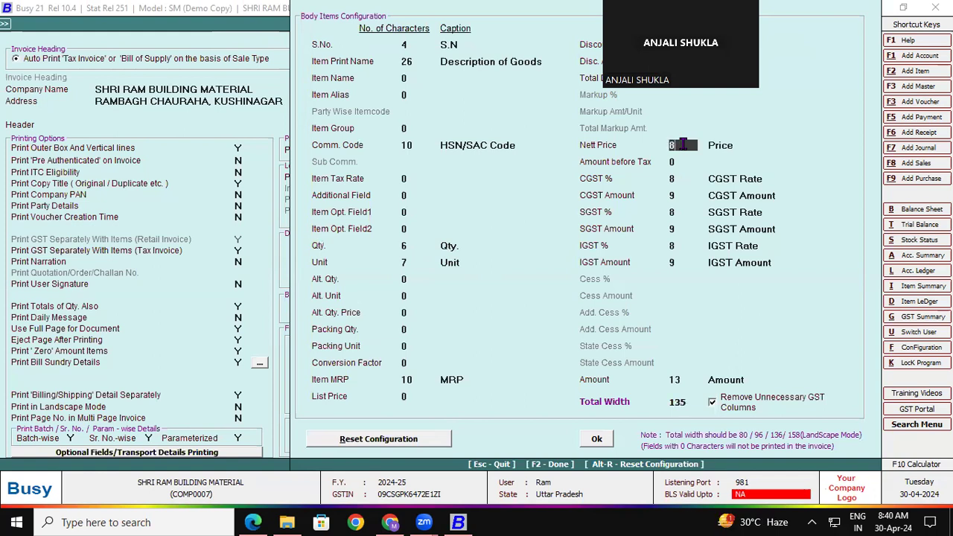
{"action": "left_click", "coordinate": [674, 196]}
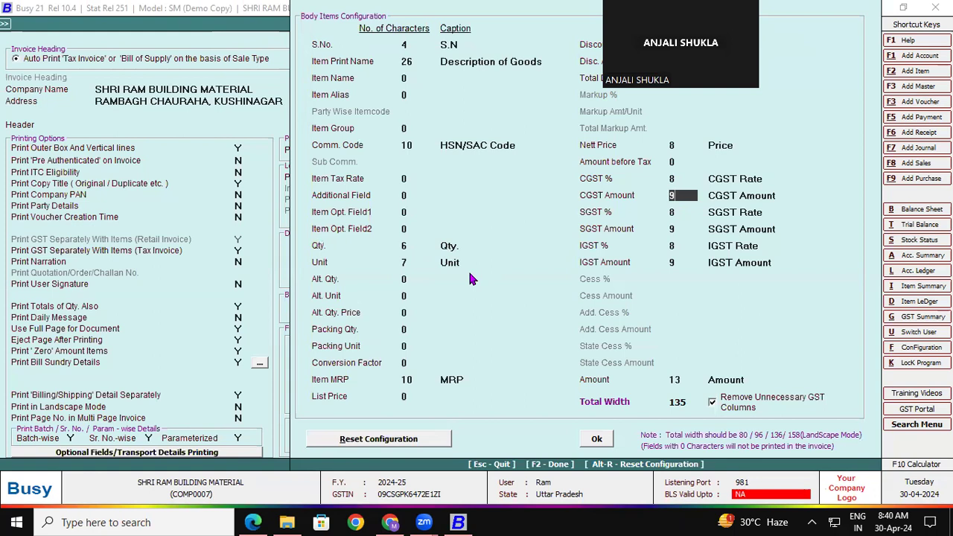
{"action": "left_click", "coordinate": [416, 146]}
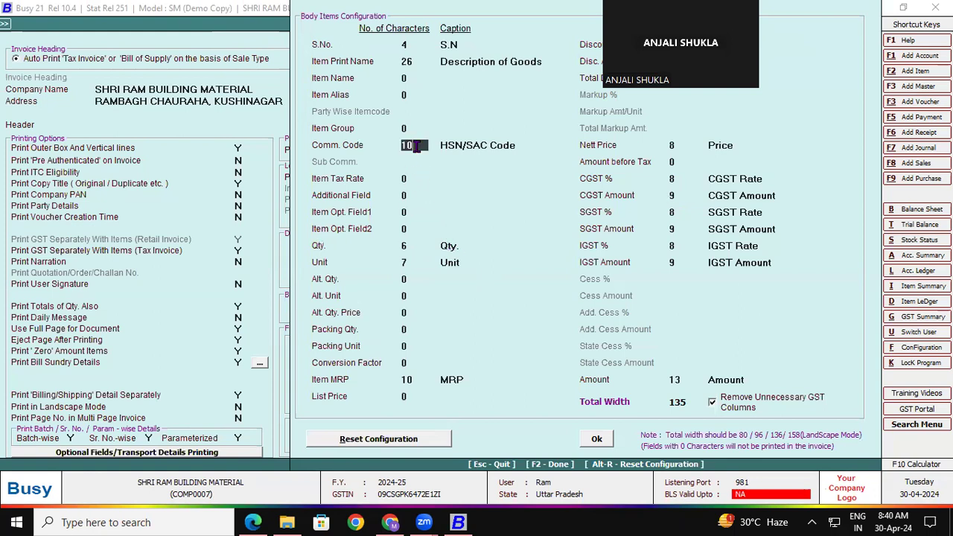
{"action": "type", "text": "11"}
{"action": "left_click", "coordinate": [600, 441]}
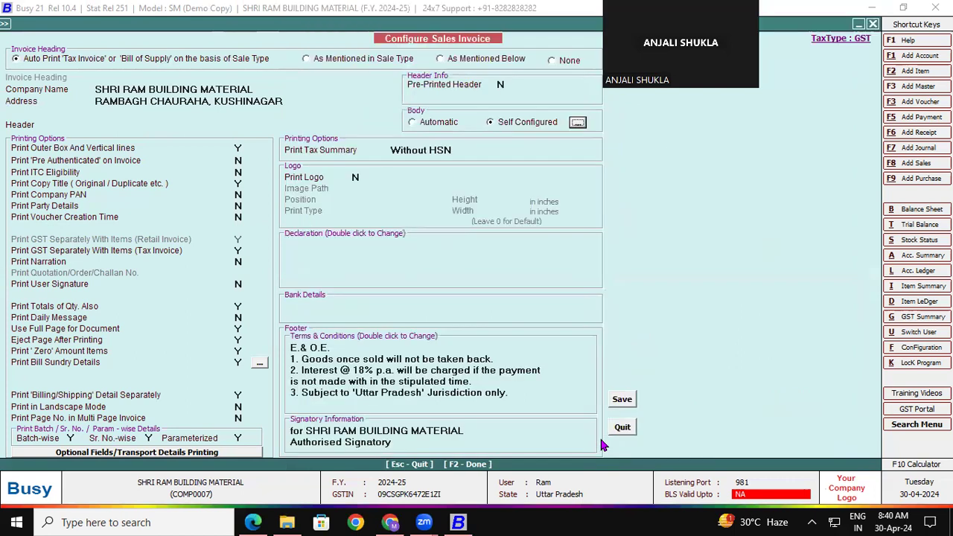
- Leave the configuration and open the List of Sales Vouchers for all series
{"action": "left_click", "coordinate": [611, 430]}
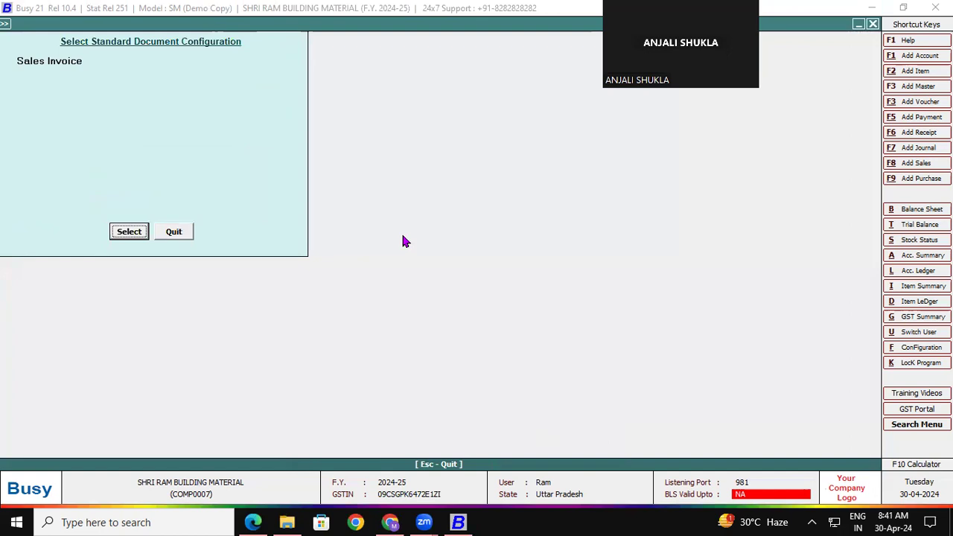
{"action": "key", "text": "Escape"}
{"action": "key", "text": "Escape"}
{"action": "key", "text": "Escape"}
{"action": "key", "text": "Escape"}
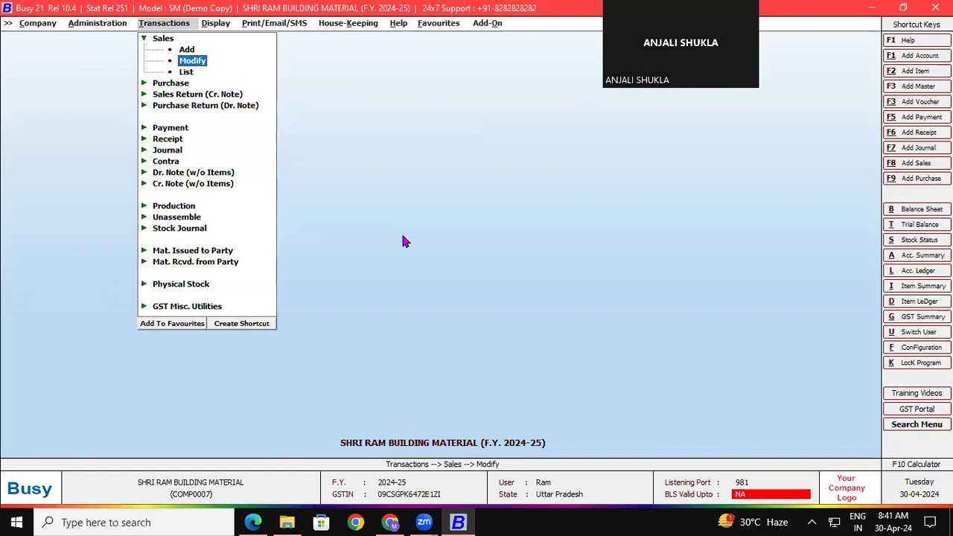
{"action": "key", "text": "Down"}
{"action": "key", "text": "Return"}
{"action": "key", "text": "Return"}
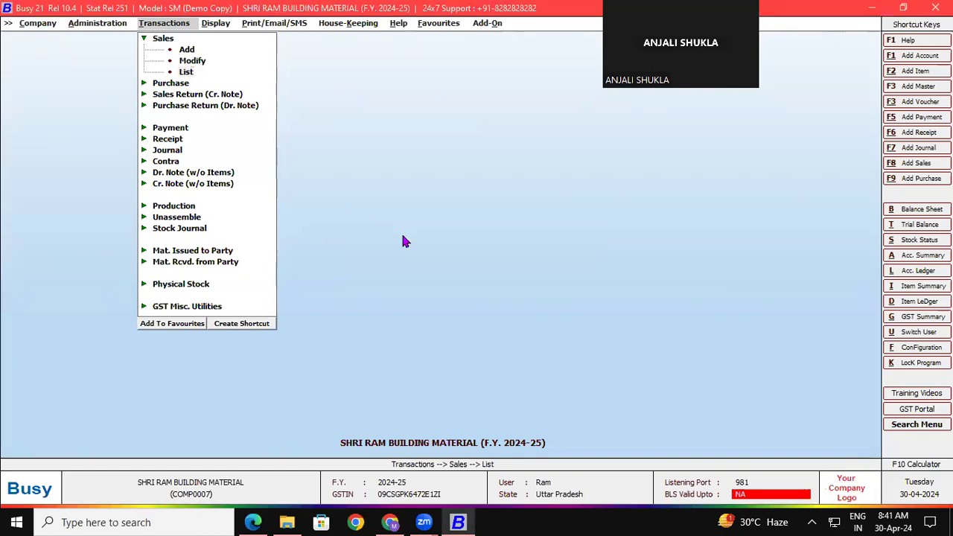
{"action": "key", "text": "Return"}
{"action": "key", "text": "F2"}
- Open voucher SRBM/9/2024-25, review its shipping details, and bring up the shoe item master
{"action": "key", "text": "Down"}
{"action": "key", "text": "Down"}
{"action": "key", "text": "Down"}
{"action": "key", "text": "Down"}
{"action": "key", "text": "Down"}
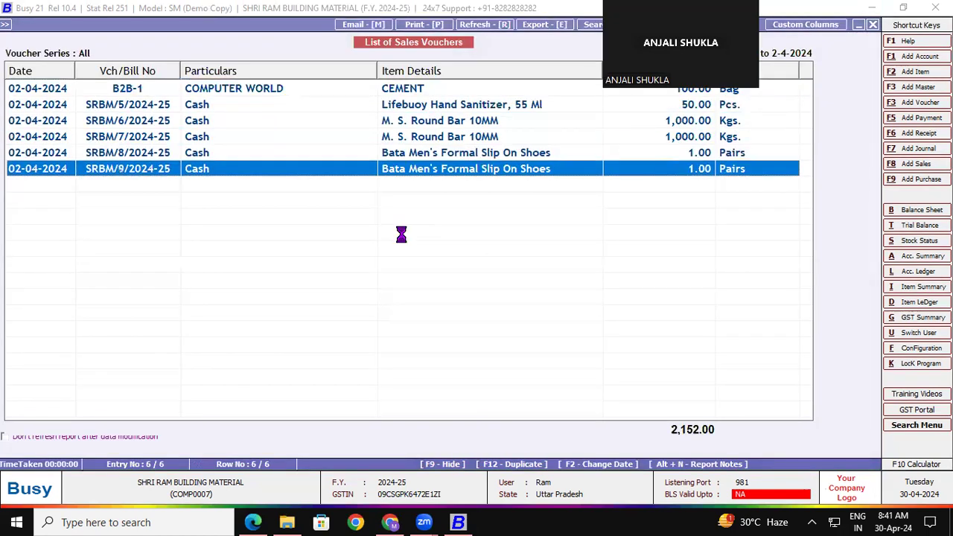
{"action": "key", "text": "Return"}
{"action": "key", "text": "Return"}
{"action": "key", "text": "Return"}
{"action": "key", "text": "Return"}
{"action": "key", "text": "Return"}
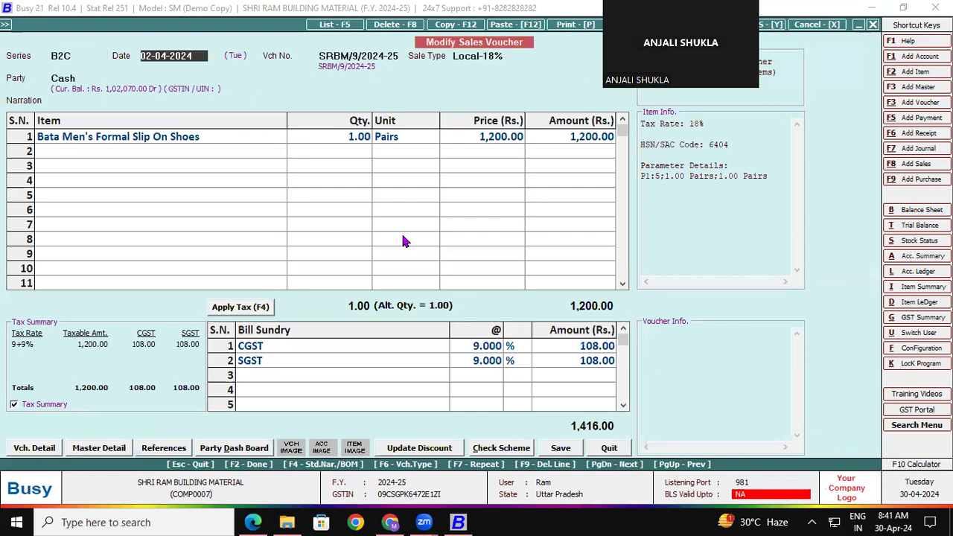
{"action": "key", "text": "Return"}
{"action": "key", "text": "Return"}
{"action": "key", "text": "Return"}
{"action": "key", "text": "Return"}
{"action": "key", "text": "Return"}
{"action": "key", "text": "Return"}
{"action": "key", "text": "Return"}
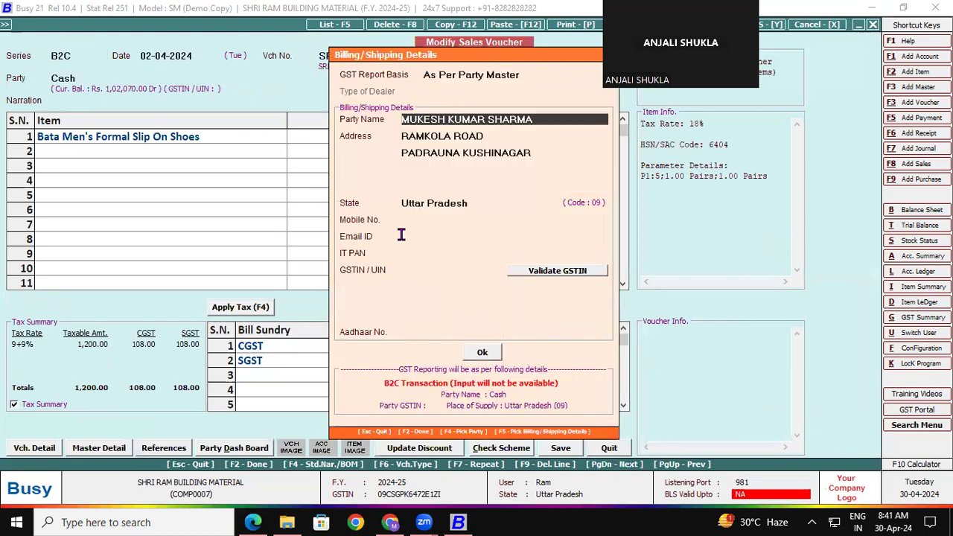
{"action": "key", "text": "Return"}
{"action": "key", "text": "Return"}
{"action": "key", "text": "Return"}
{"action": "key", "text": "Return"}
{"action": "key", "text": "Return"}
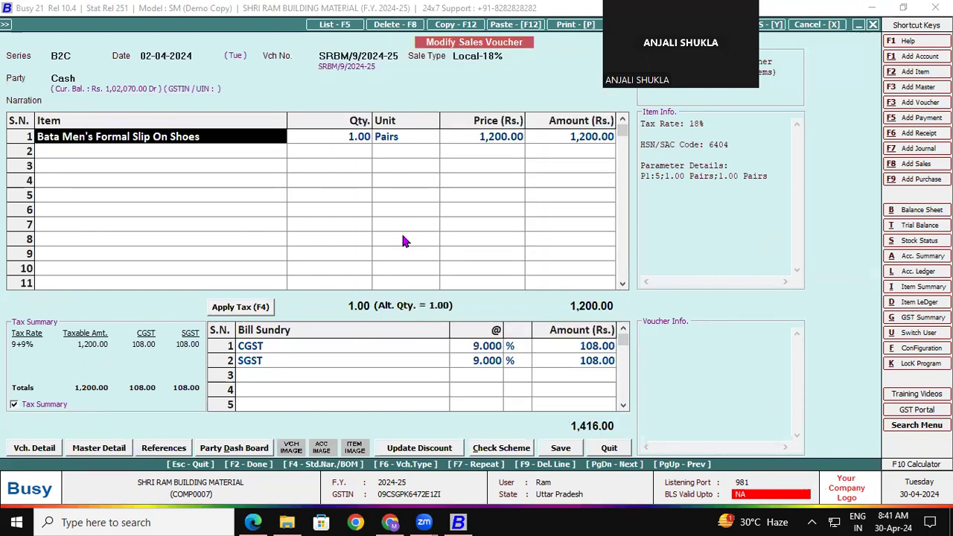
{"action": "key", "text": "ctrl+Return"}
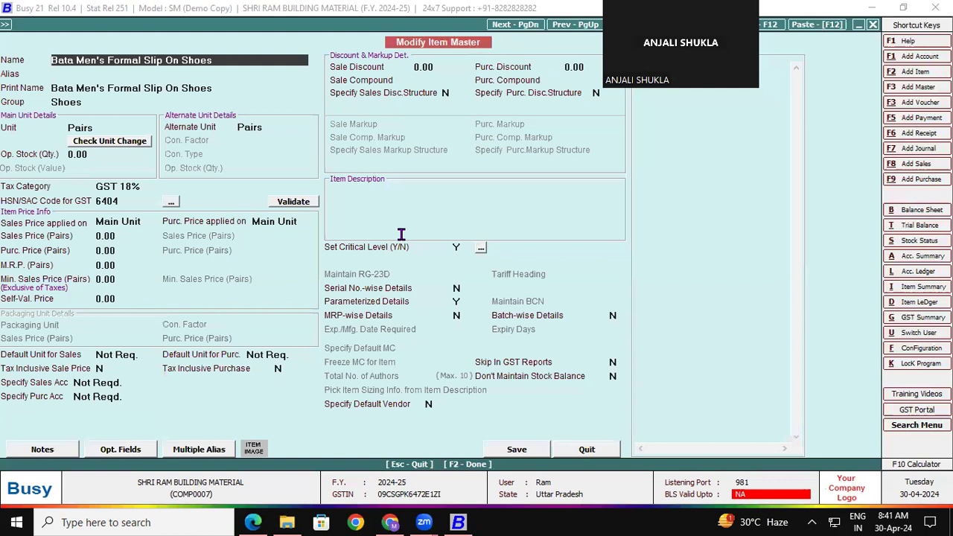
- Try MRP-wise Details Y, revert to N after the warning, and save the item and voucher
{"action": "left_click", "coordinate": [458, 315]}
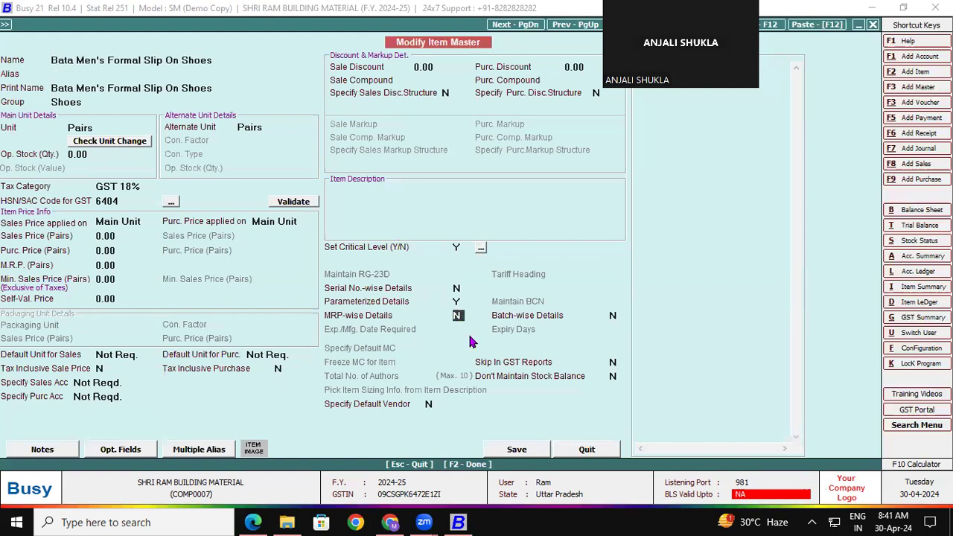
{"action": "key", "text": "y"}
{"action": "key", "text": "Return"}
{"action": "key", "text": "Return"}
{"action": "key", "text": "Return"}
{"action": "key", "text": "Return"}
{"action": "key", "text": "Return"}
{"action": "key", "text": "Return"}
{"action": "key", "text": "Return"}
{"action": "key", "text": "Return"}
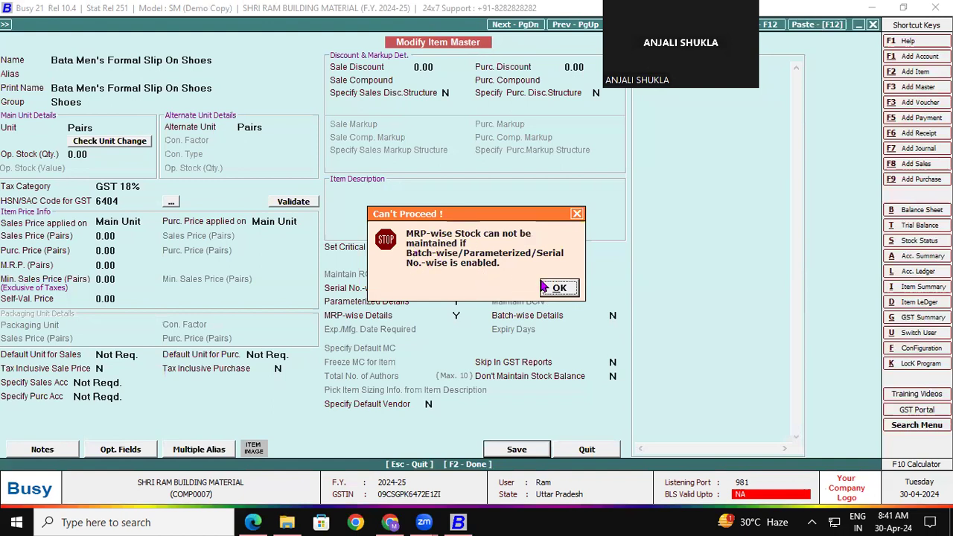
{"action": "left_click", "coordinate": [566, 289]}
{"action": "left_click", "coordinate": [458, 314]}
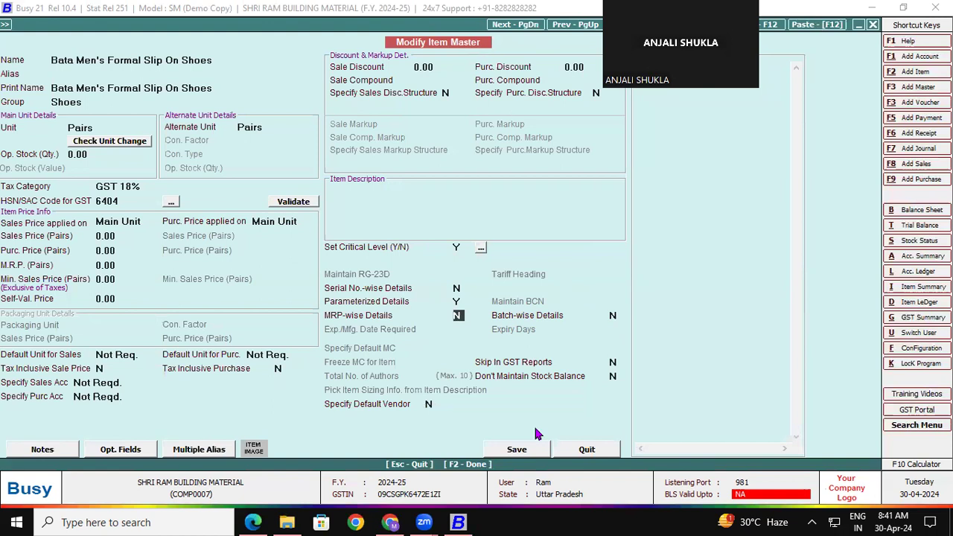
{"action": "left_click", "coordinate": [540, 452]}
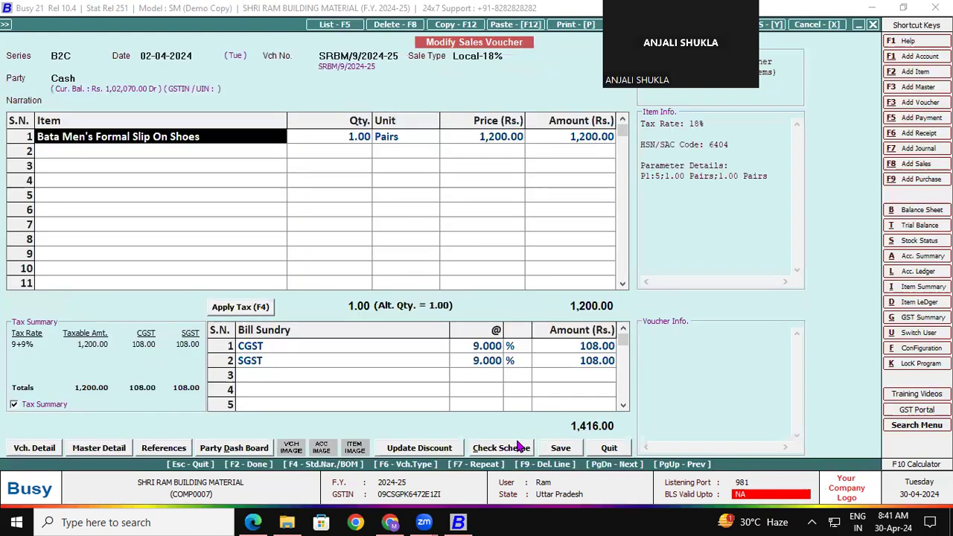
{"action": "left_click", "coordinate": [560, 451]}
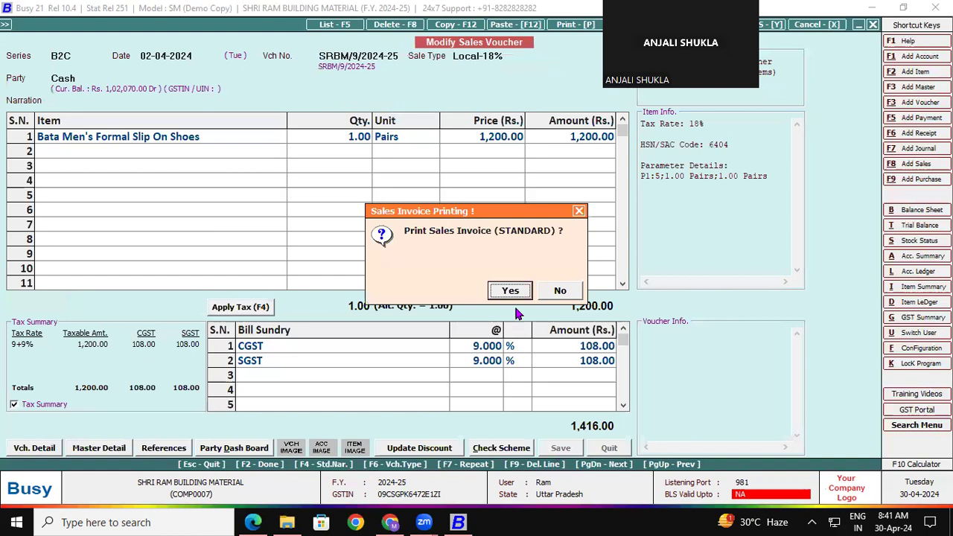
- Preview the saved voucher's sales invoice in STANDARD format, then switch to the reference PDF
{"action": "left_click", "coordinate": [507, 291]}
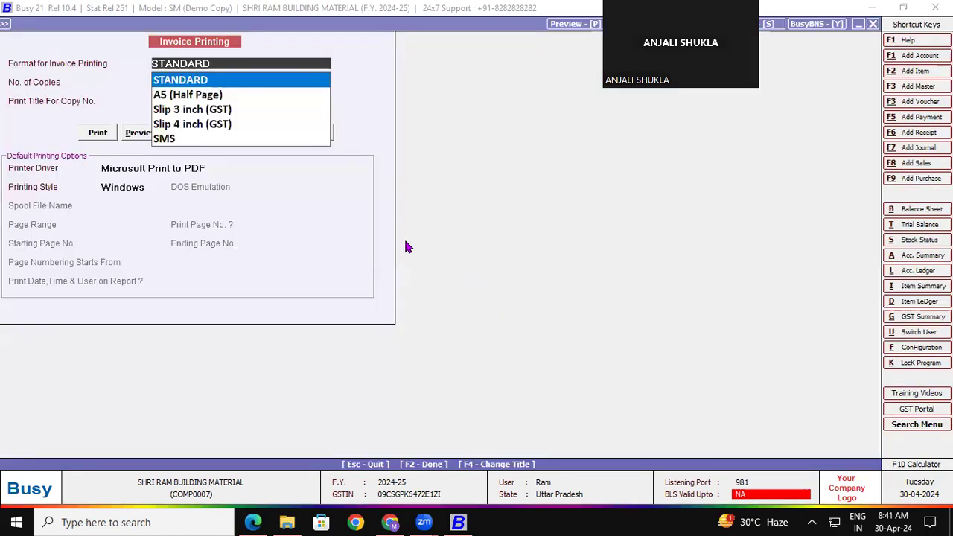
{"action": "left_click", "coordinate": [141, 135]}
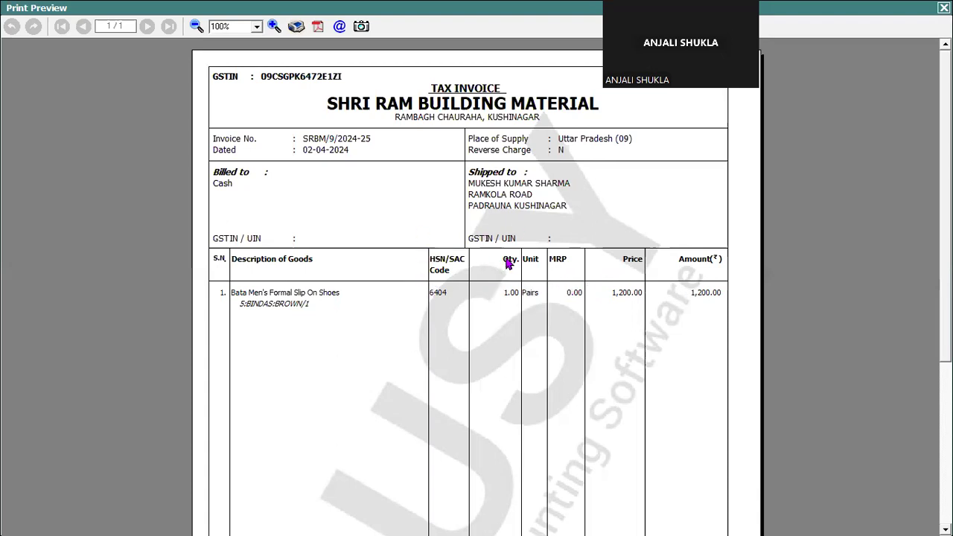
{"action": "key", "text": "Escape"}
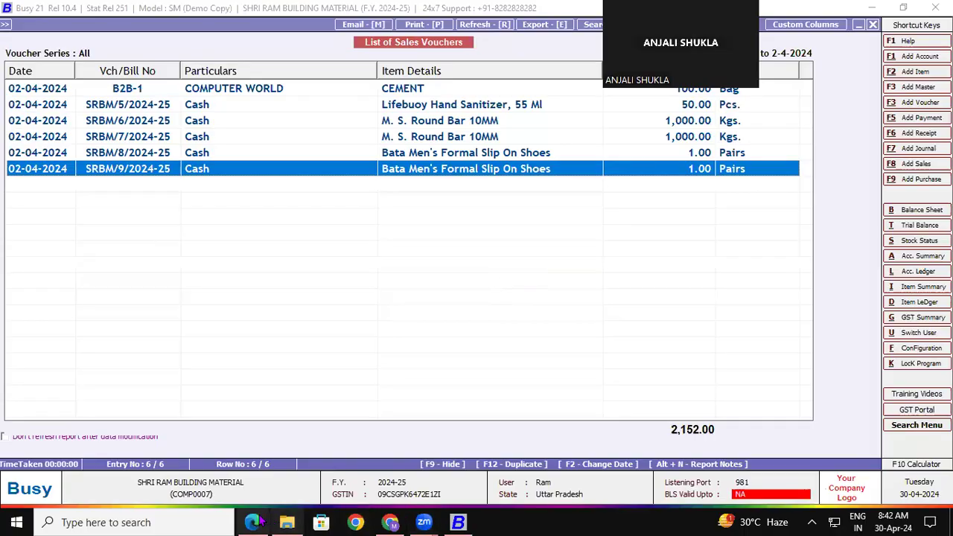
{"action": "left_click", "coordinate": [254, 522]}
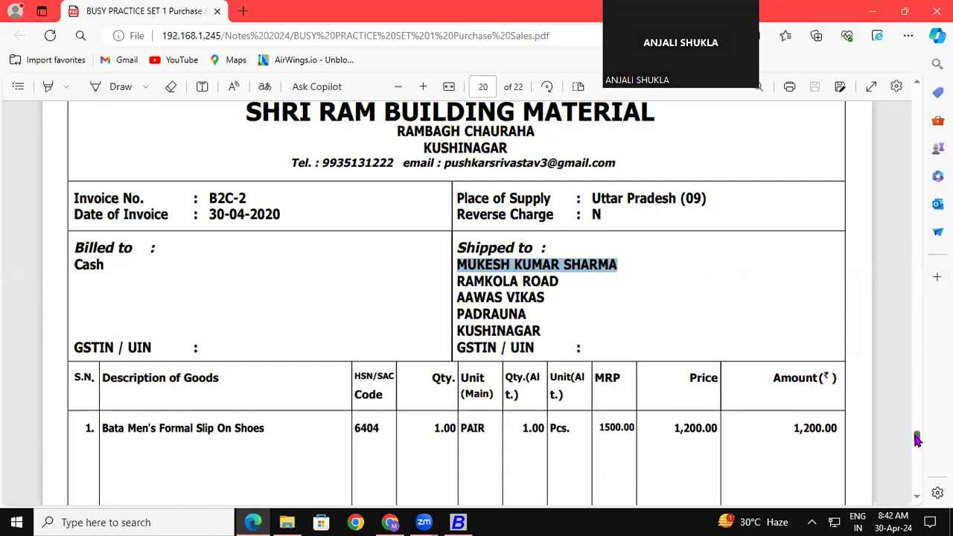
- Scroll the reference invoice PDF down to page 22, then return to Busy
{"action": "left_click_drag", "start_coordinate": [917, 440], "coordinate": [917, 466]}
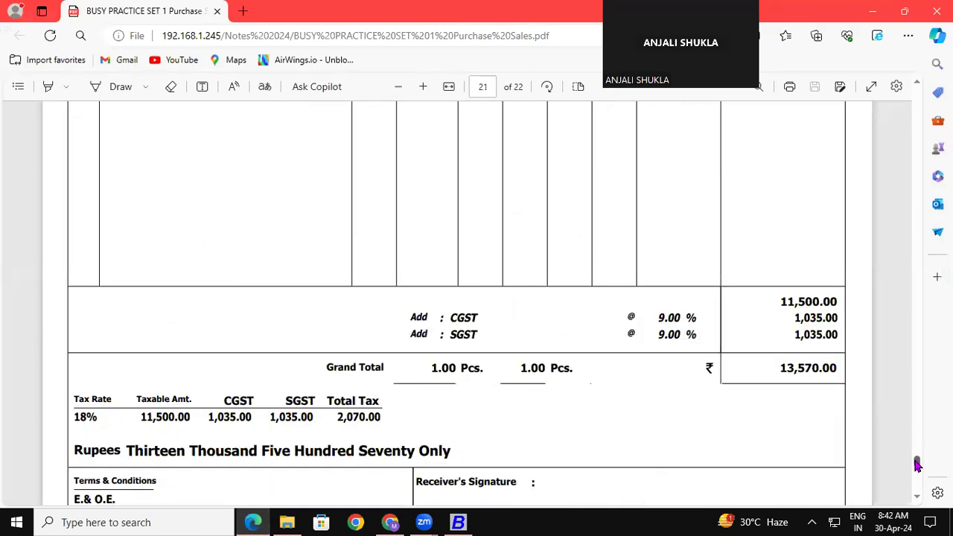
{"action": "left_click_drag", "start_coordinate": [918, 465], "coordinate": [918, 477]}
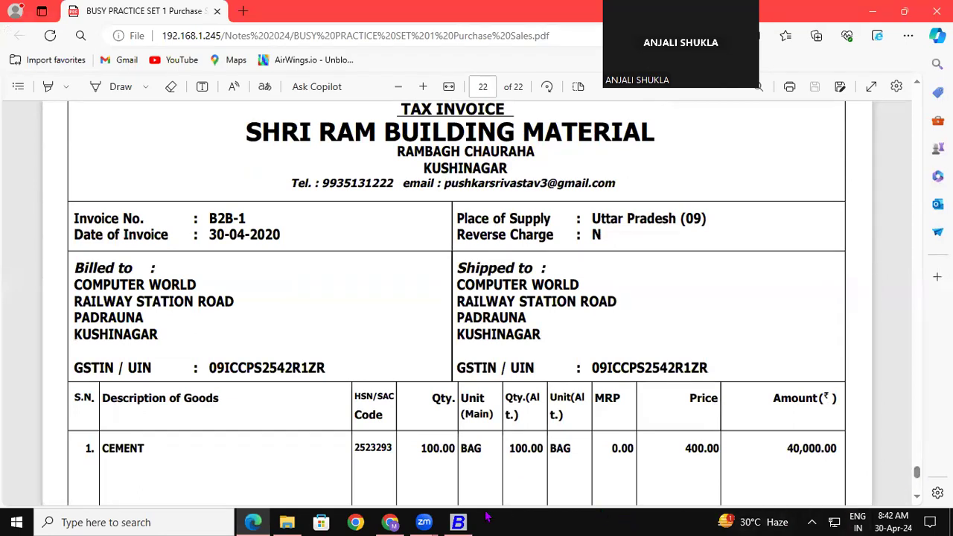
{"action": "left_click", "coordinate": [458, 522]}
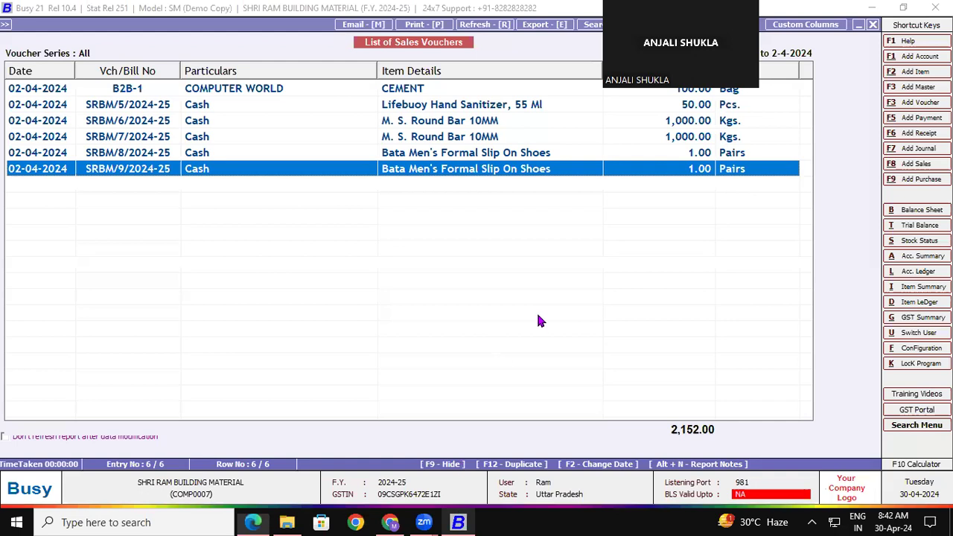
- Reopen SRBM/9/2024-25 and preview its STANDARD invoice using Microsoft Print to PDF
{"action": "double_click", "coordinate": [459, 172]}
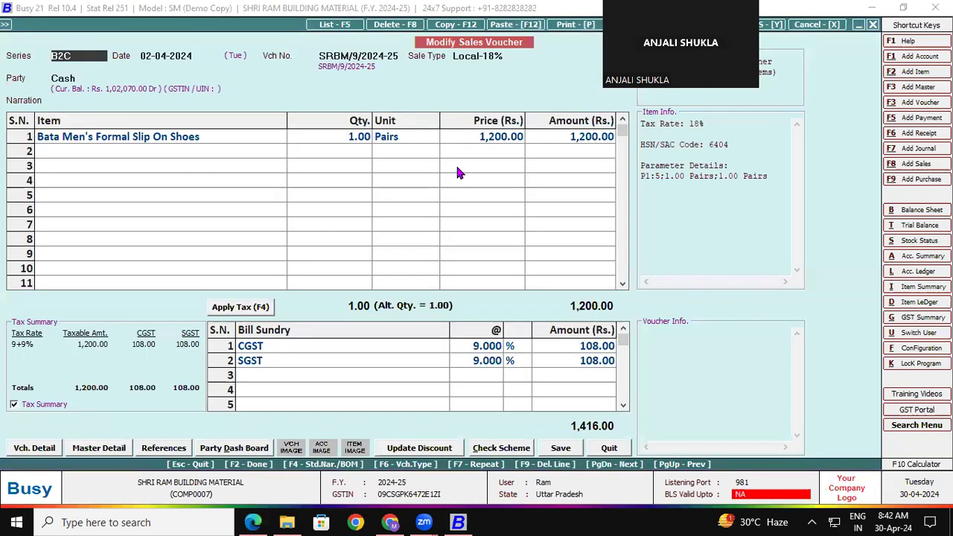
{"action": "left_click", "coordinate": [563, 28]}
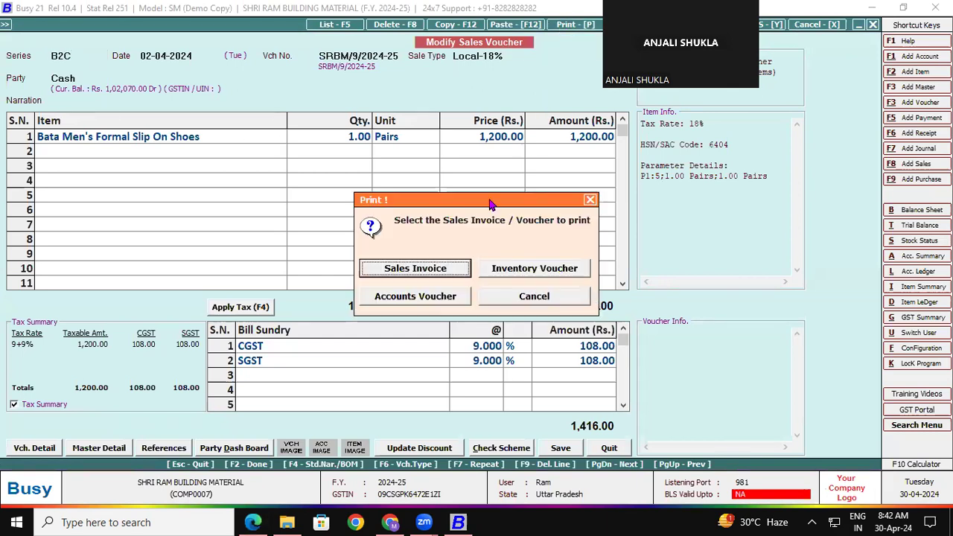
{"action": "left_click", "coordinate": [436, 269]}
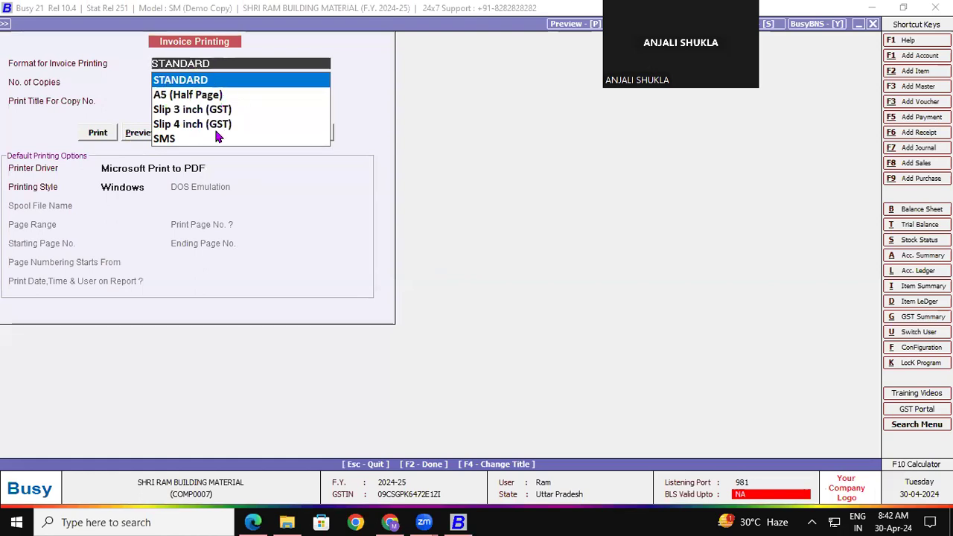
{"action": "left_click", "coordinate": [184, 170]}
{"action": "left_click", "coordinate": [351, 214]}
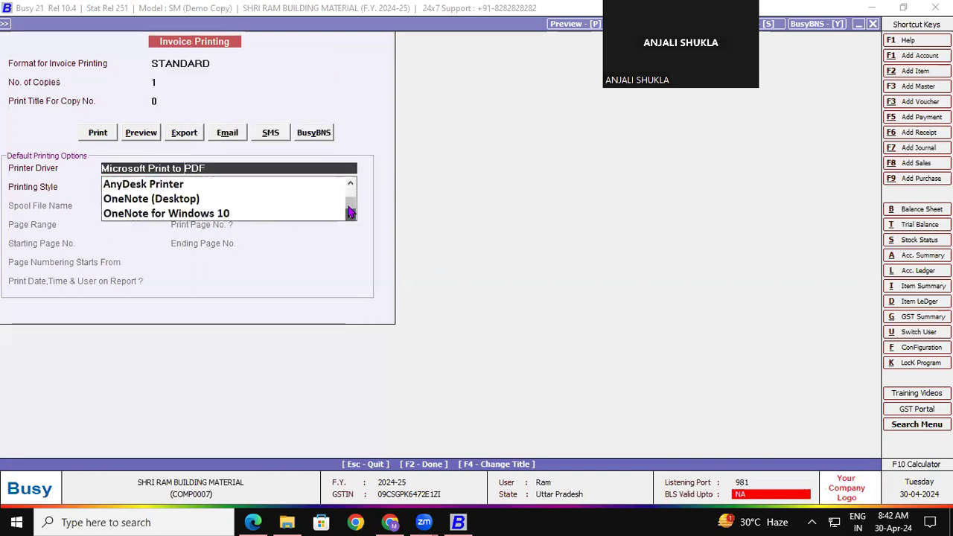
{"action": "left_click_drag", "start_coordinate": [351, 202], "coordinate": [350, 192]}
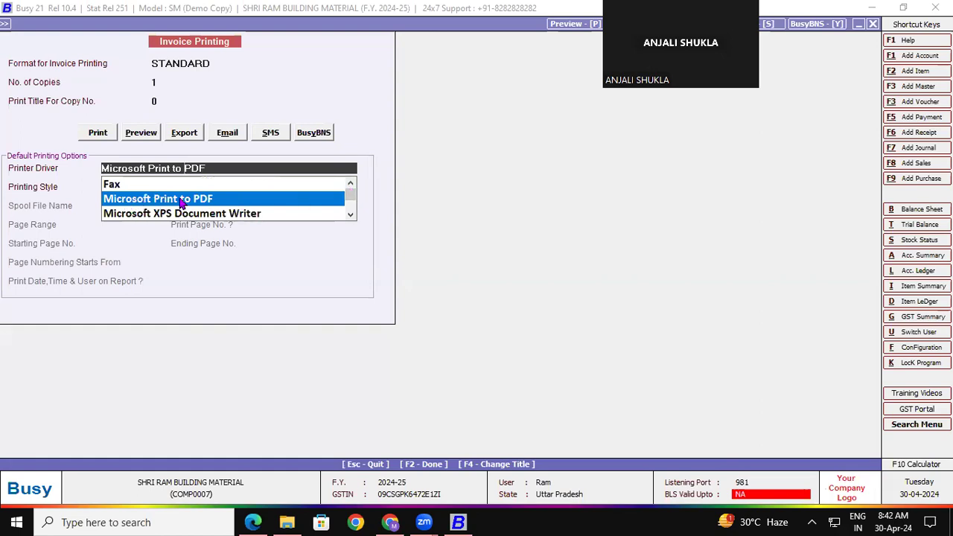
{"action": "left_click", "coordinate": [178, 198]}
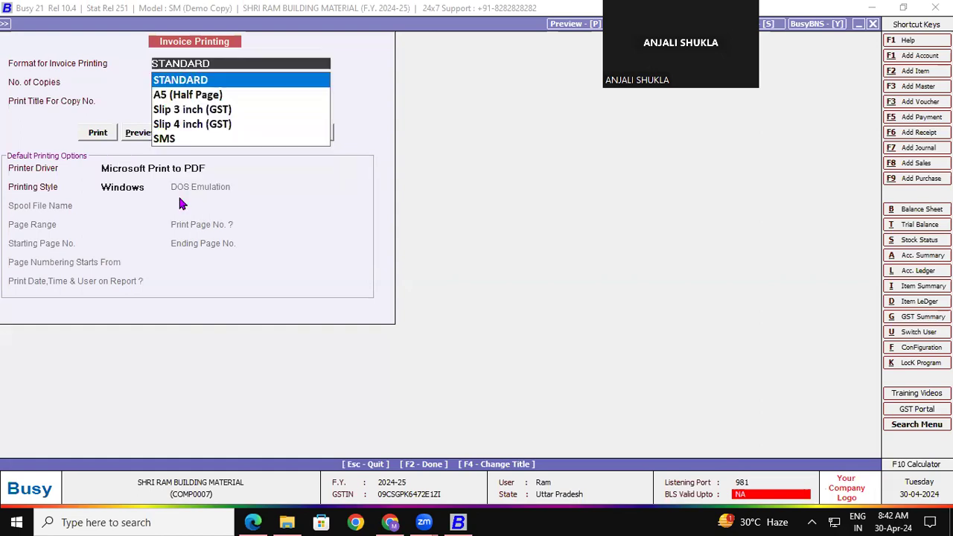
{"action": "left_click", "coordinate": [113, 171]}
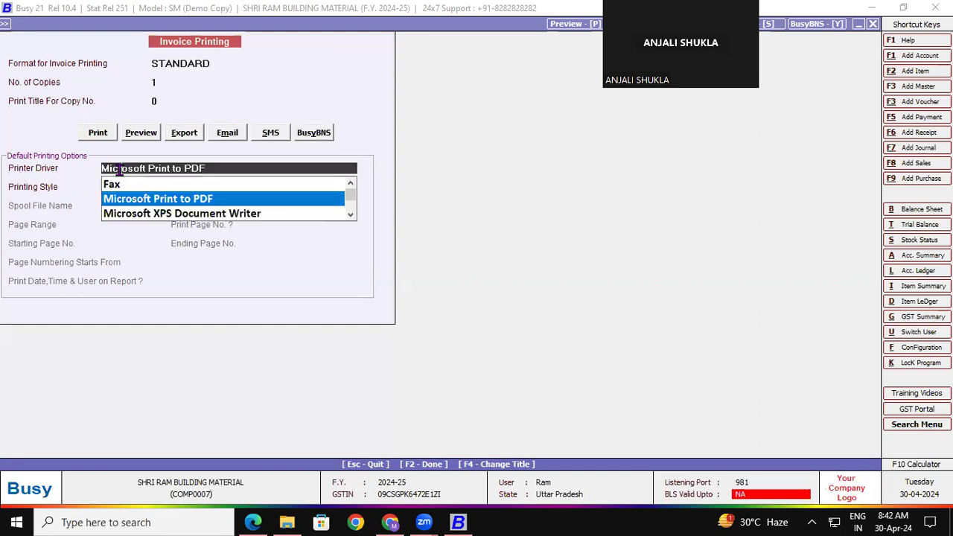
{"action": "left_click", "coordinate": [149, 203]}
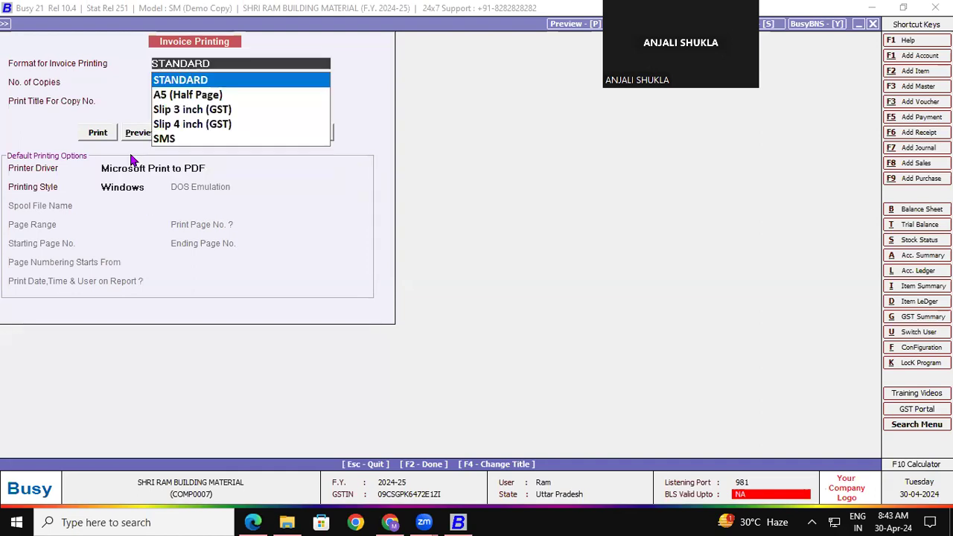
{"action": "left_click", "coordinate": [135, 137]}
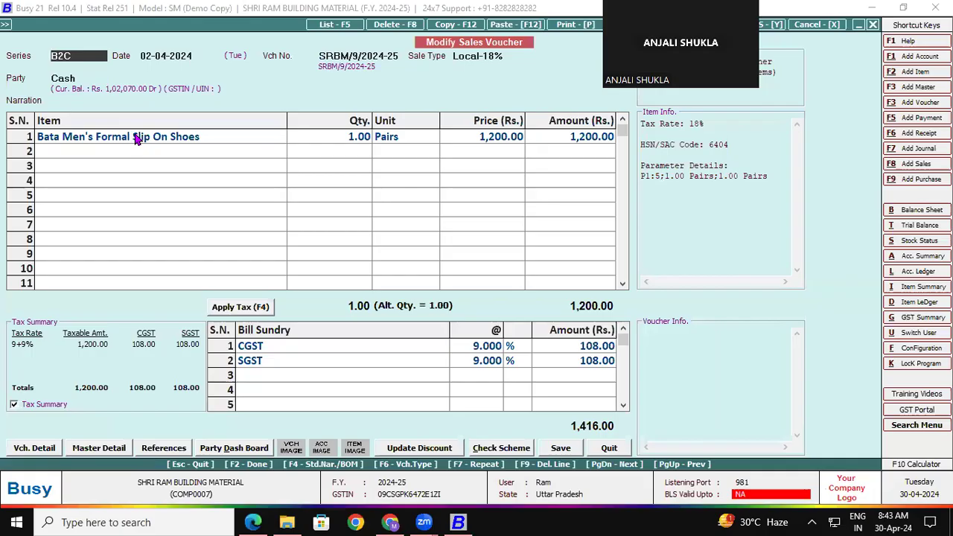
- Preview the voucher's Sales Invoice again in STANDARD format with Microsoft Print to PDF
{"action": "left_click", "coordinate": [564, 24]}
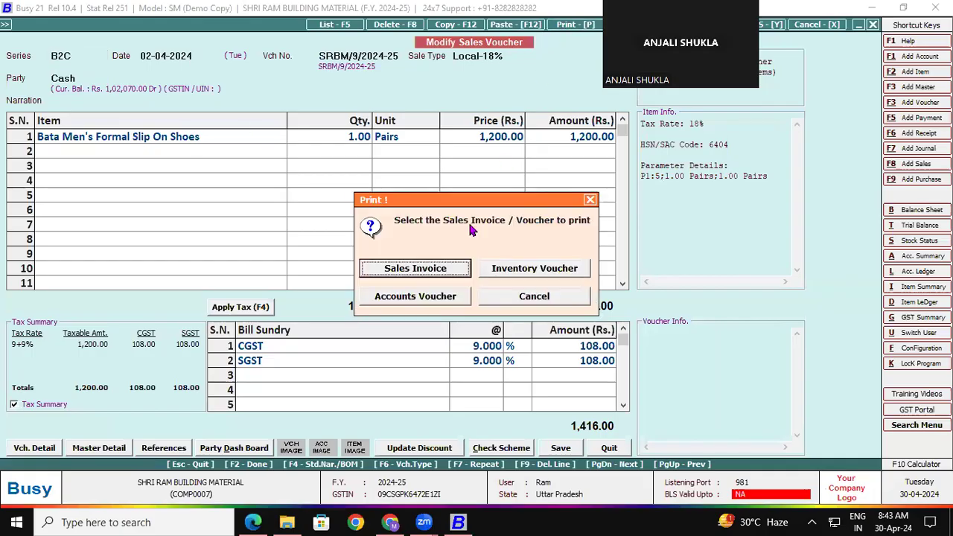
{"action": "left_click", "coordinate": [421, 271]}
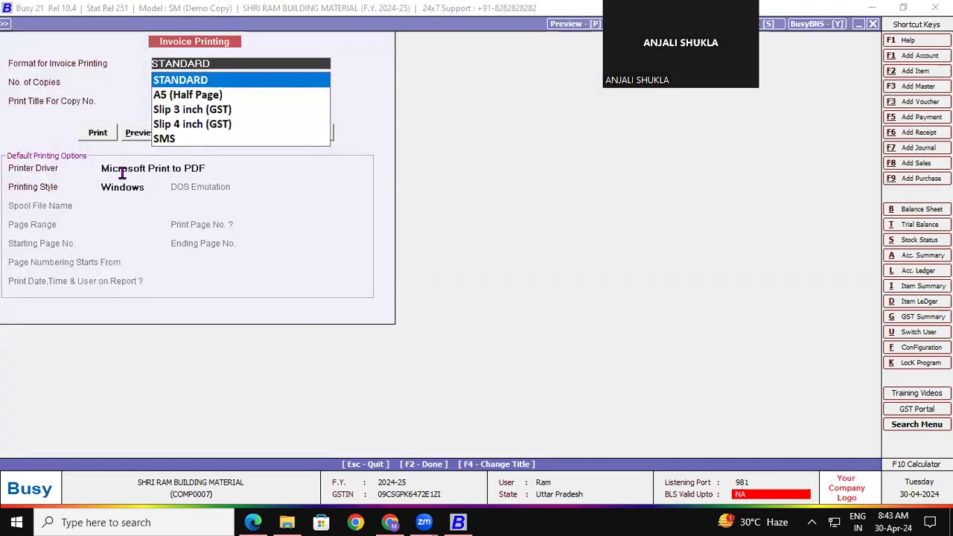
{"action": "left_click", "coordinate": [131, 167]}
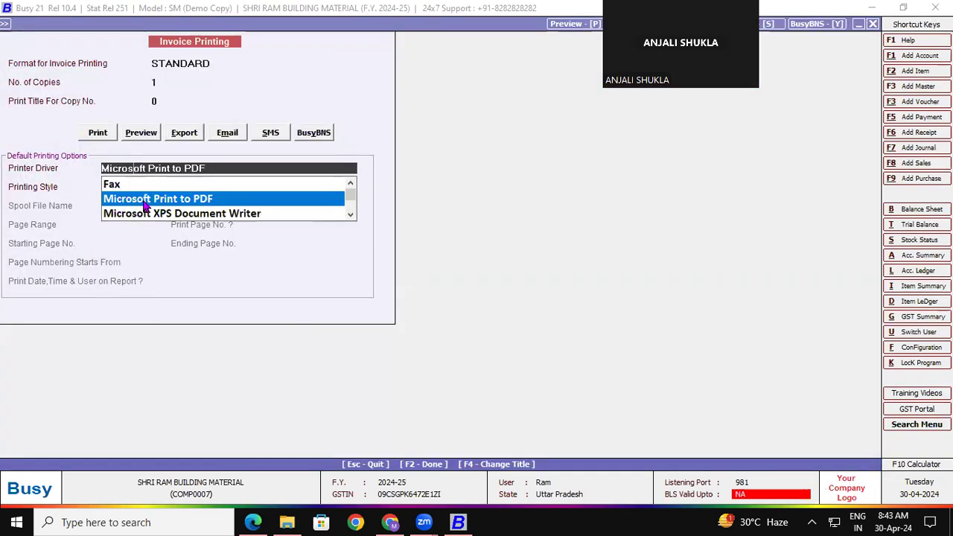
{"action": "left_click", "coordinate": [350, 215]}
{"action": "left_click", "coordinate": [350, 216]}
{"action": "left_click", "coordinate": [350, 215]}
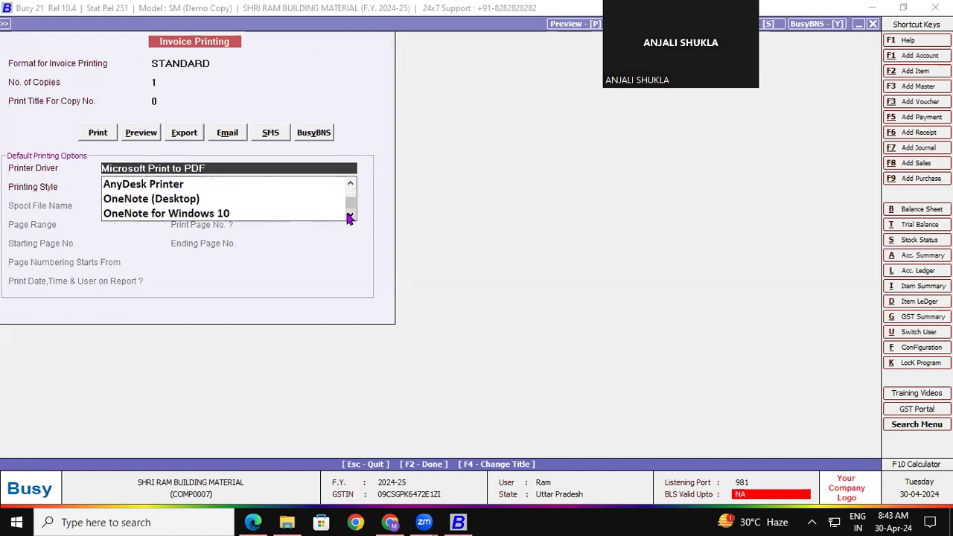
{"action": "left_click", "coordinate": [352, 184]}
{"action": "left_click", "coordinate": [352, 184]}
{"action": "left_click", "coordinate": [351, 184]}
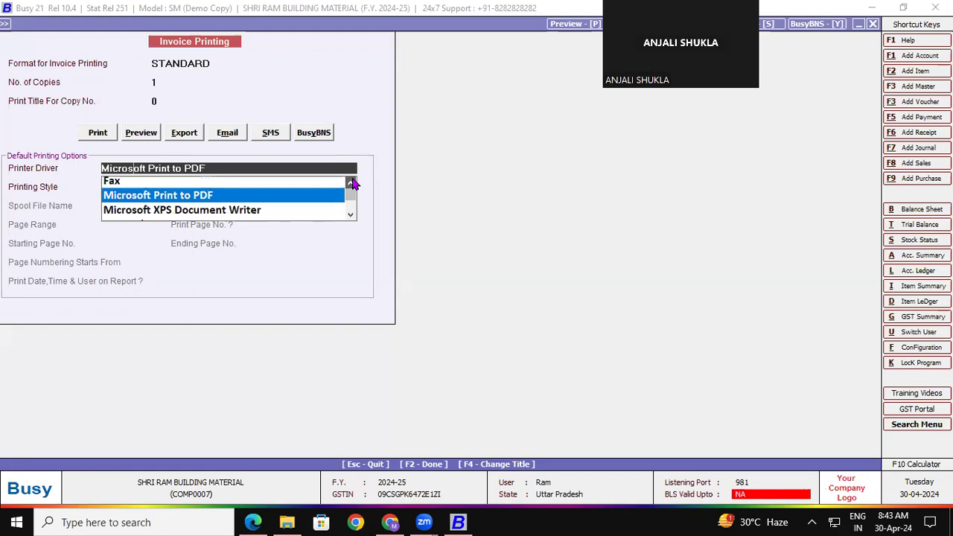
{"action": "left_click", "coordinate": [141, 197]}
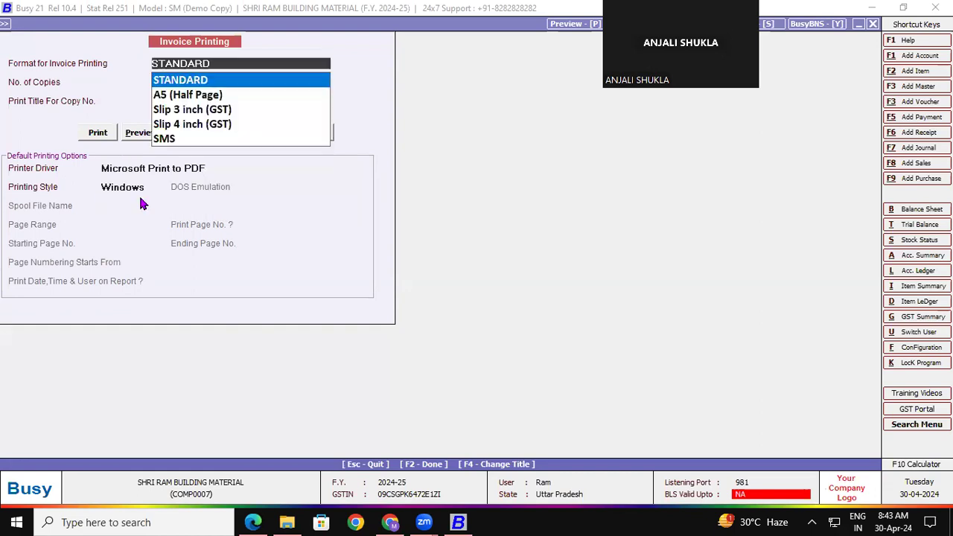
{"action": "left_click", "coordinate": [138, 133]}
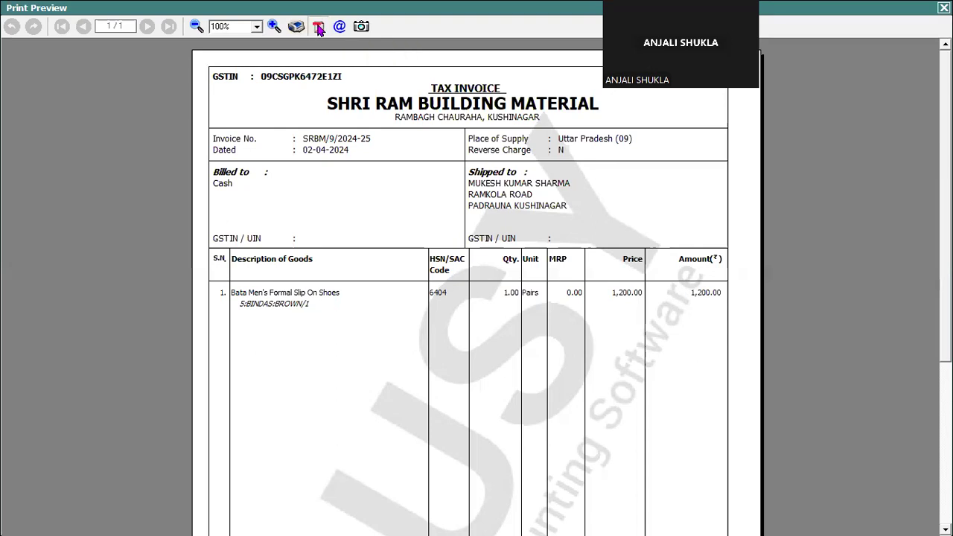
- Cancel saving the invoice as a PDF, close the preview, and leave the voucher
{"action": "left_click", "coordinate": [318, 28]}
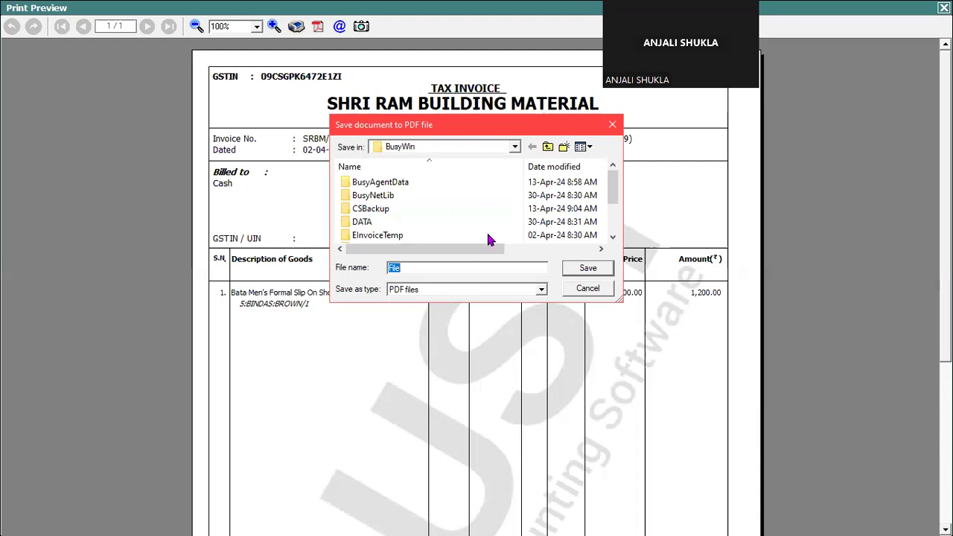
{"action": "left_click", "coordinate": [613, 126]}
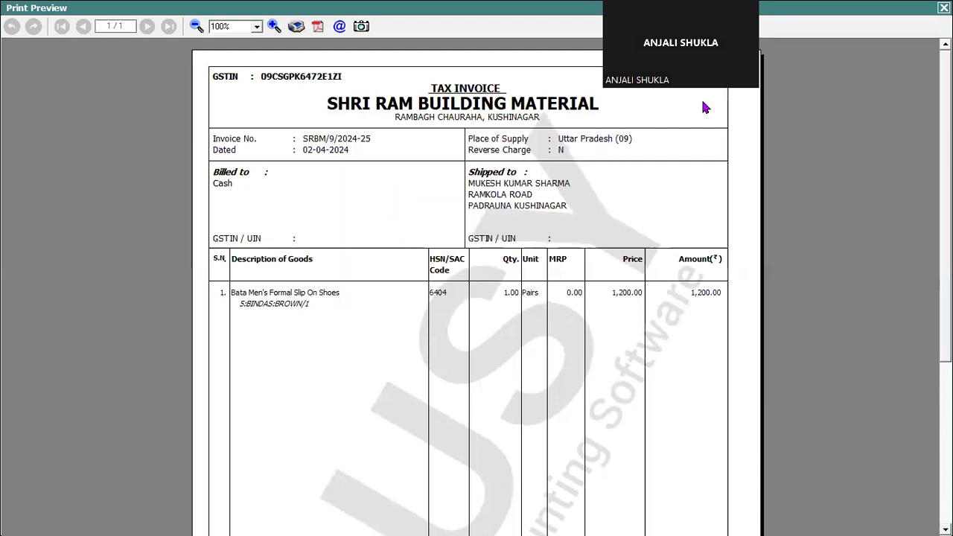
{"action": "key", "text": "Escape"}
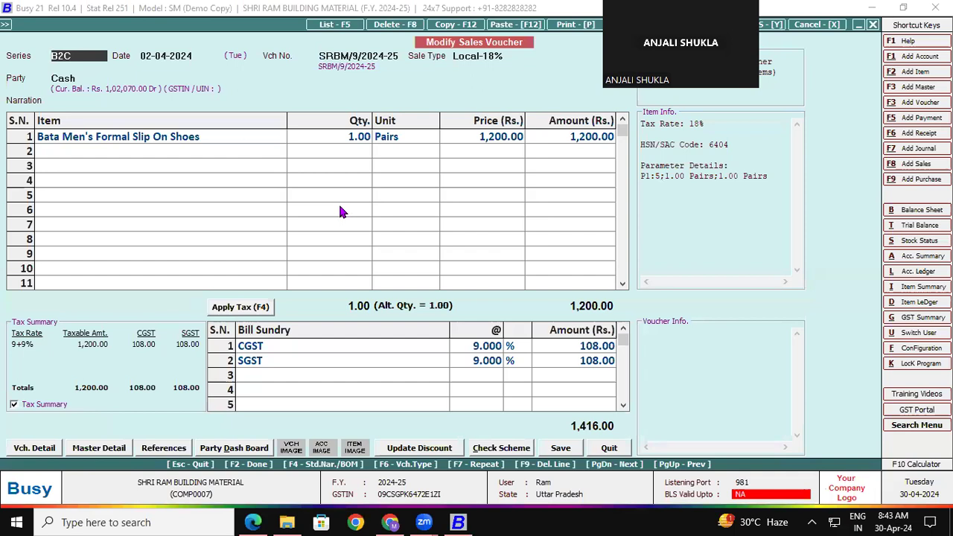
{"action": "key", "text": "Escape"}
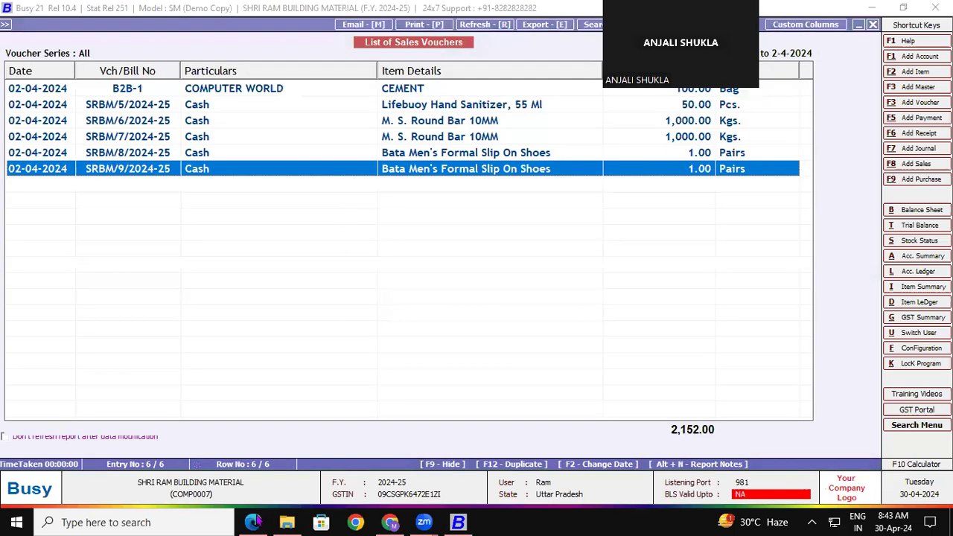
{"action": "left_click", "coordinate": [254, 522]}
{"action": "left_click", "coordinate": [488, 86]}
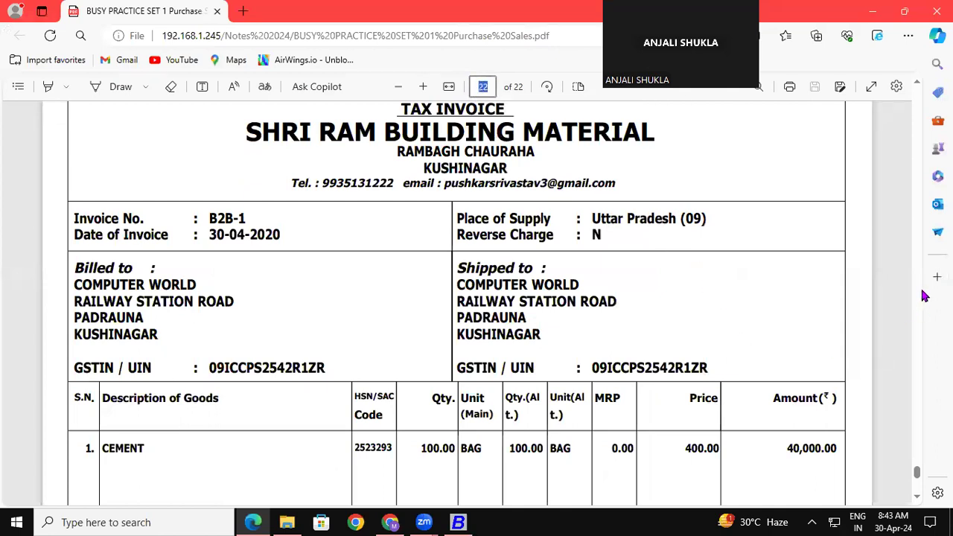
{"action": "scroll", "coordinate": [920, 498], "scroll_direction": "down", "scroll_amount": 5}
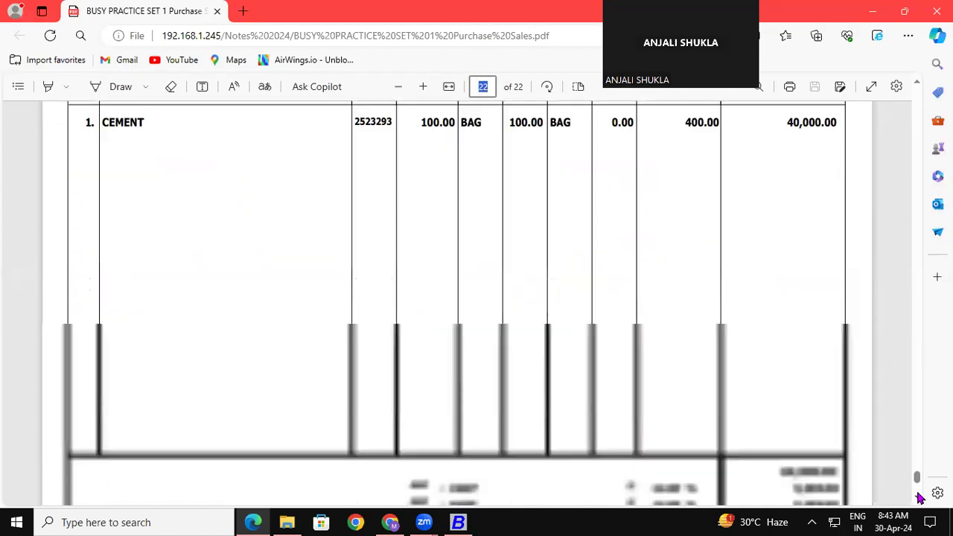
{"action": "scroll", "coordinate": [919, 498], "scroll_direction": "down", "scroll_amount": 5}
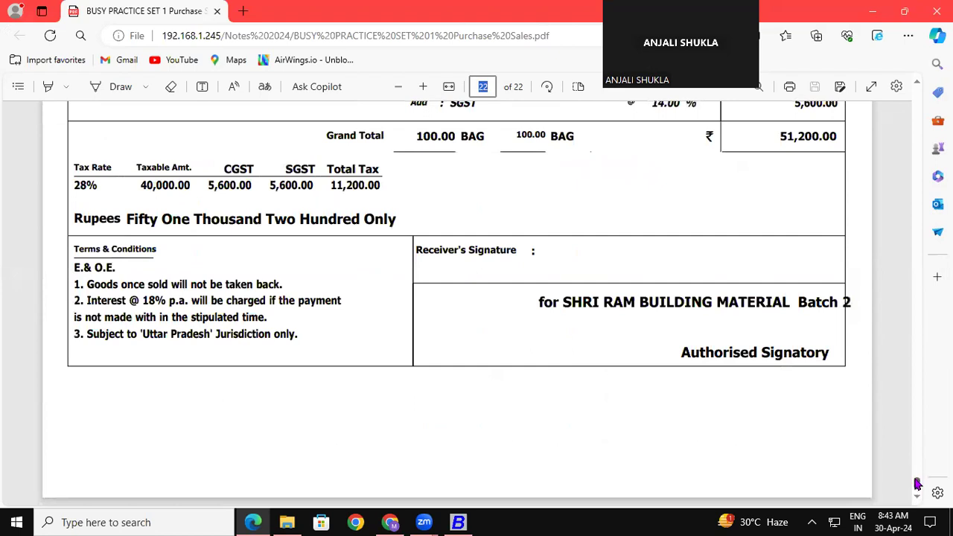
{"action": "scroll", "coordinate": [918, 484], "scroll_direction": "up", "scroll_amount": 10}
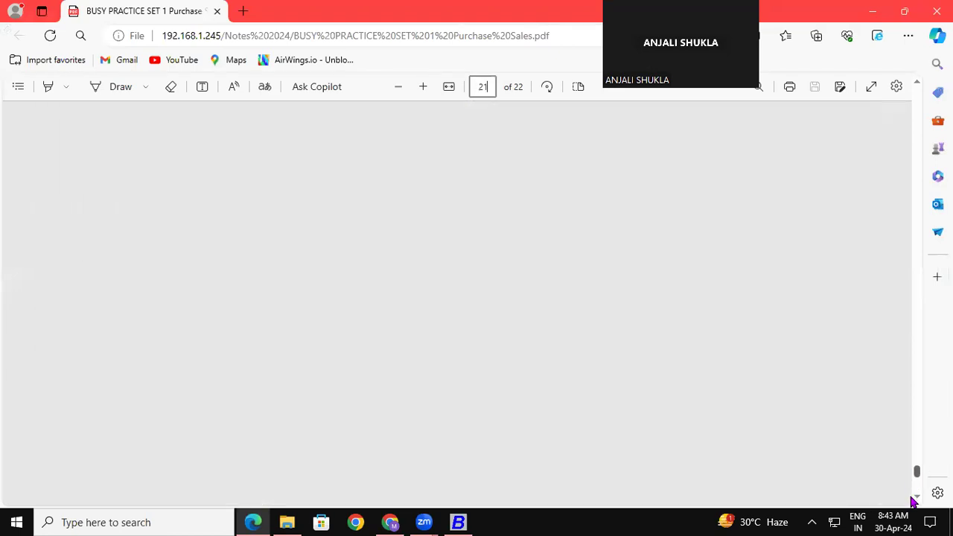
{"action": "scroll", "coordinate": [915, 503], "scroll_direction": "down", "scroll_amount": 10}
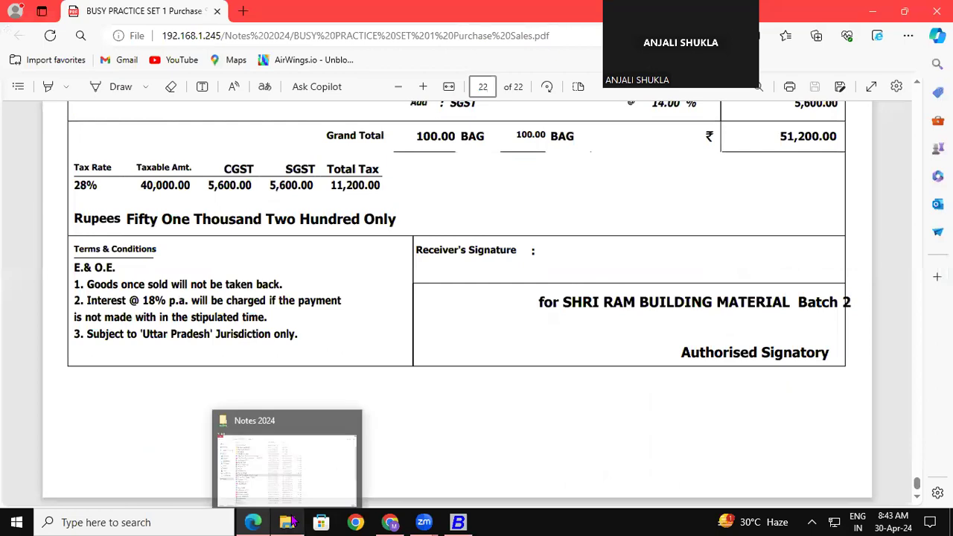
{"action": "left_click", "coordinate": [292, 522]}
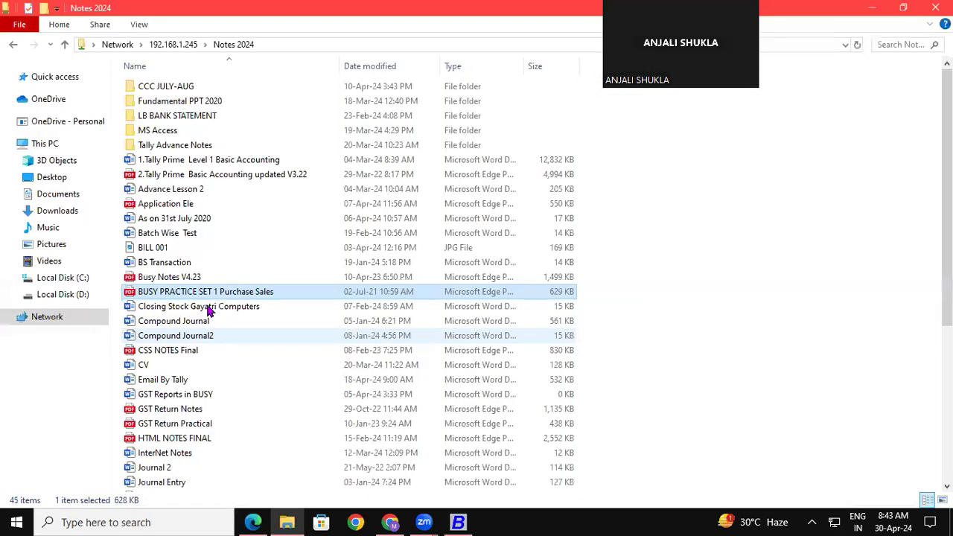
{"action": "left_click", "coordinate": [458, 522]}
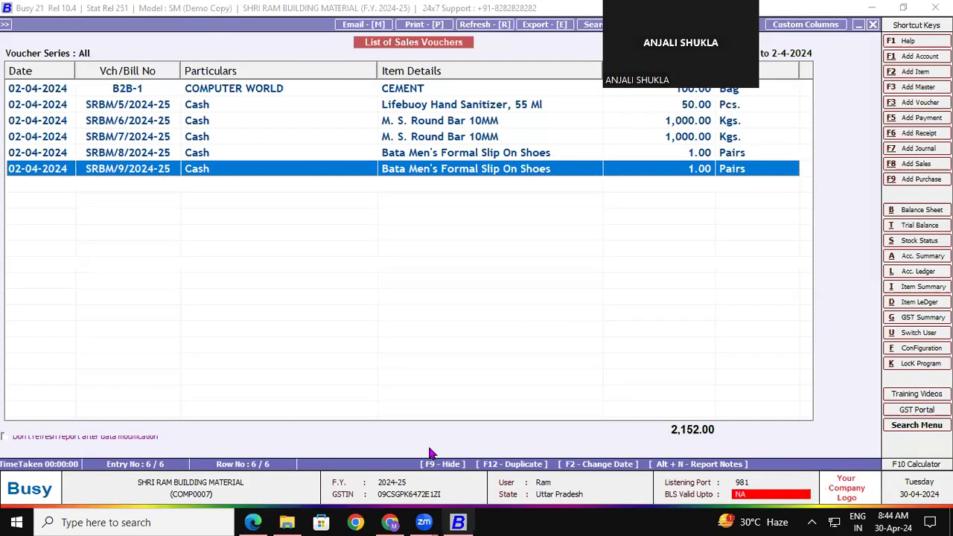
- Reopen SRBM/9/2024-25, back out of the voucher and list, and open Administration
{"action": "double_click", "coordinate": [209, 170]}
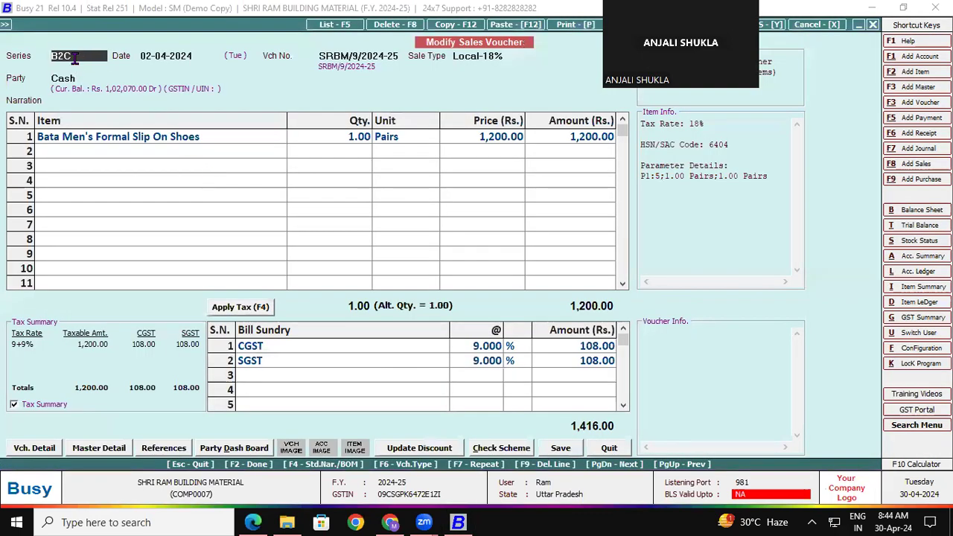
{"action": "key", "text": "Escape"}
{"action": "key", "text": "Escape"}
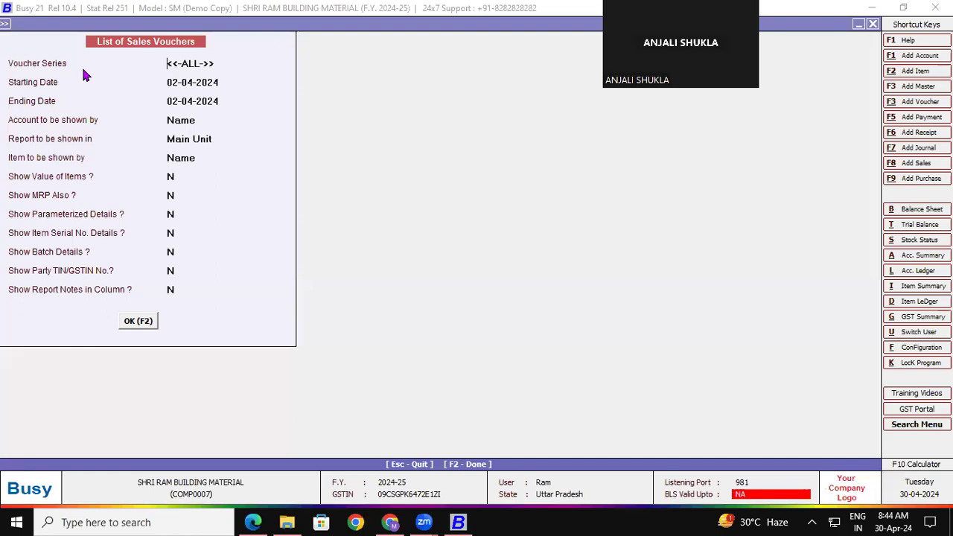
{"action": "key", "text": "Escape"}
{"action": "key", "text": "Escape"}
{"action": "key", "text": "Escape"}
{"action": "key", "text": "Escape"}
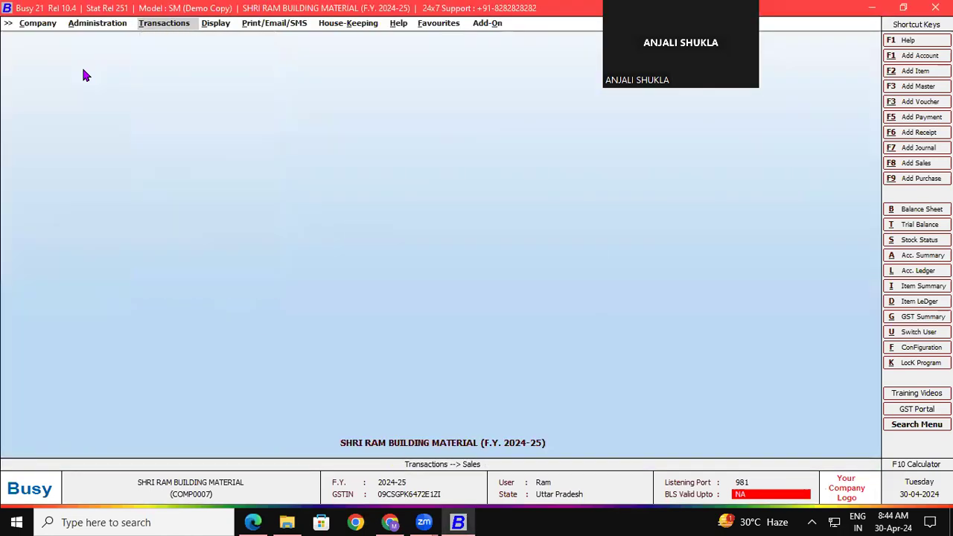
{"action": "left_click", "coordinate": [107, 27]}
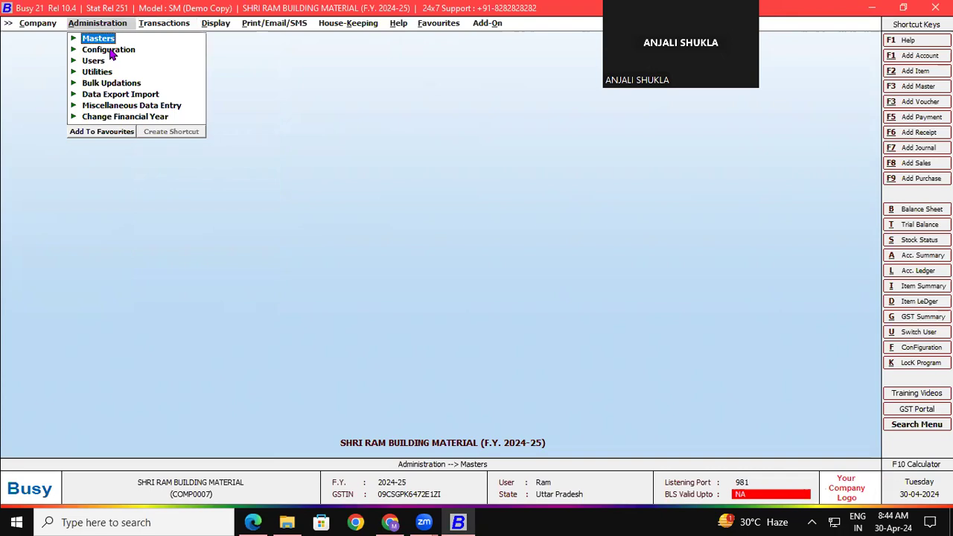
- Open Voucher Series Configuration from Administration and select the B2B series under Sales
{"action": "left_click", "coordinate": [110, 50]}
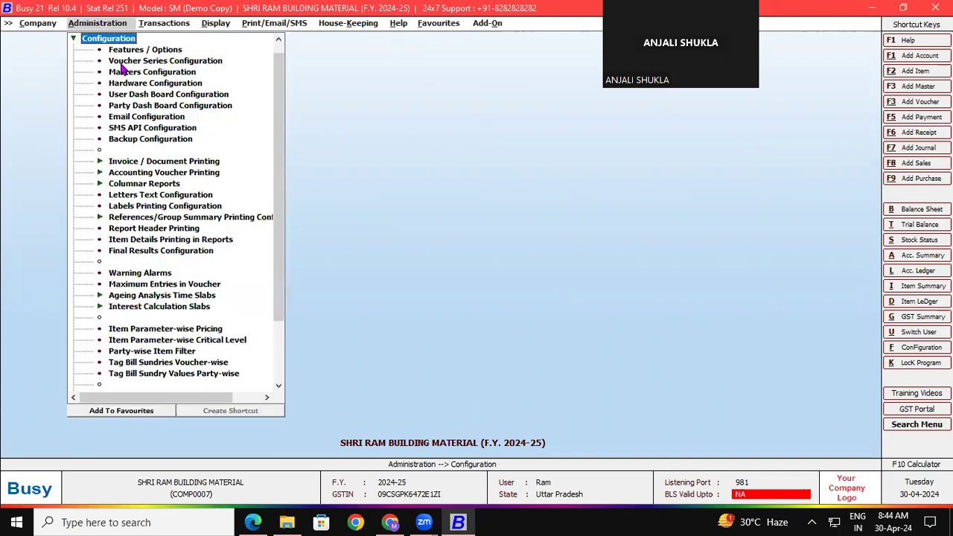
{"action": "double_click", "coordinate": [124, 61]}
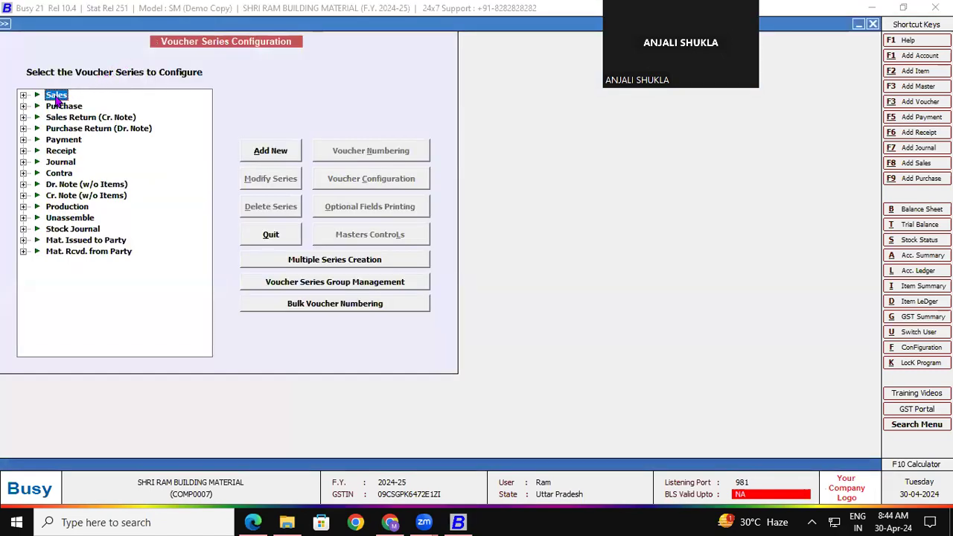
{"action": "left_click", "coordinate": [23, 95]}
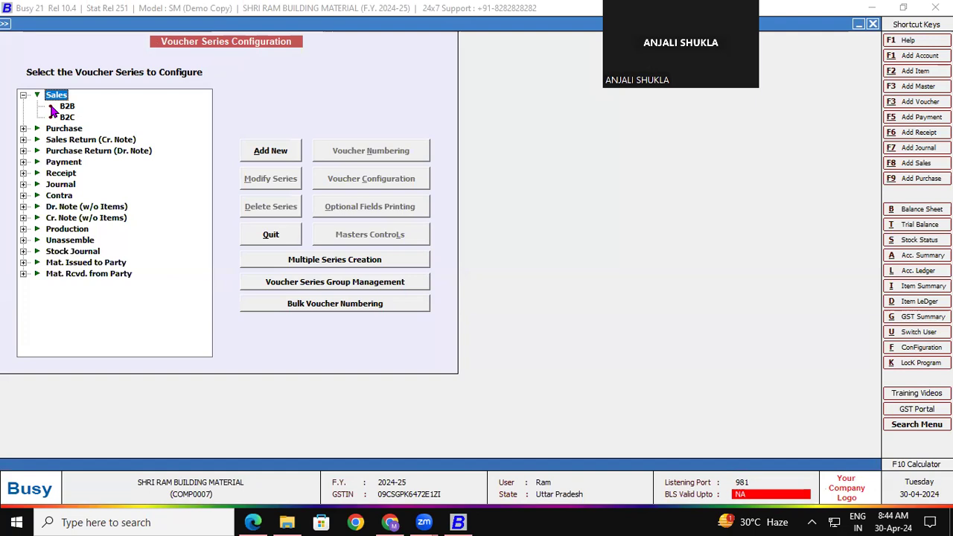
{"action": "left_click", "coordinate": [69, 108]}
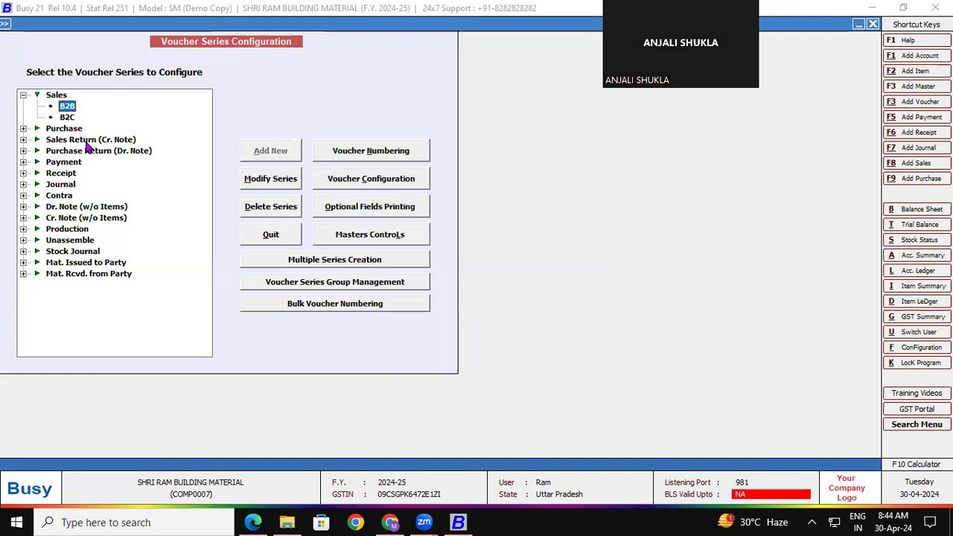